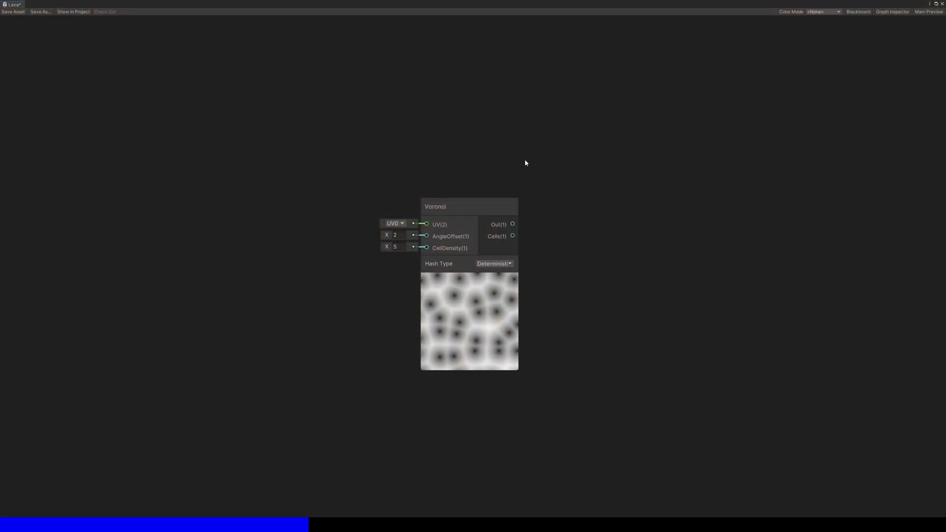
- Add a Preview node fed by the Voronoi node's Cells output
{"action": "left_click_drag", "start_coordinate": [512, 237], "coordinate": [548, 256]}
{"action": "type", "text": "pre"}
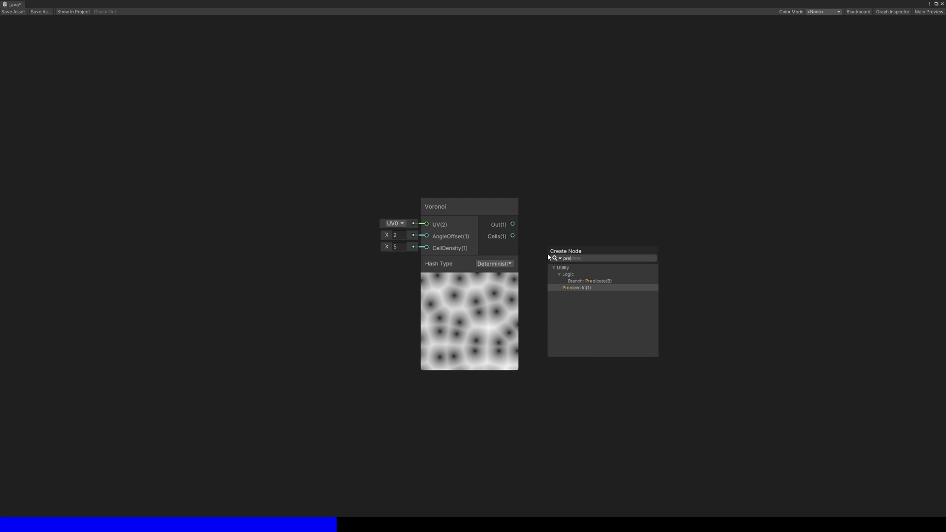
{"action": "left_click", "coordinate": [587, 288]}
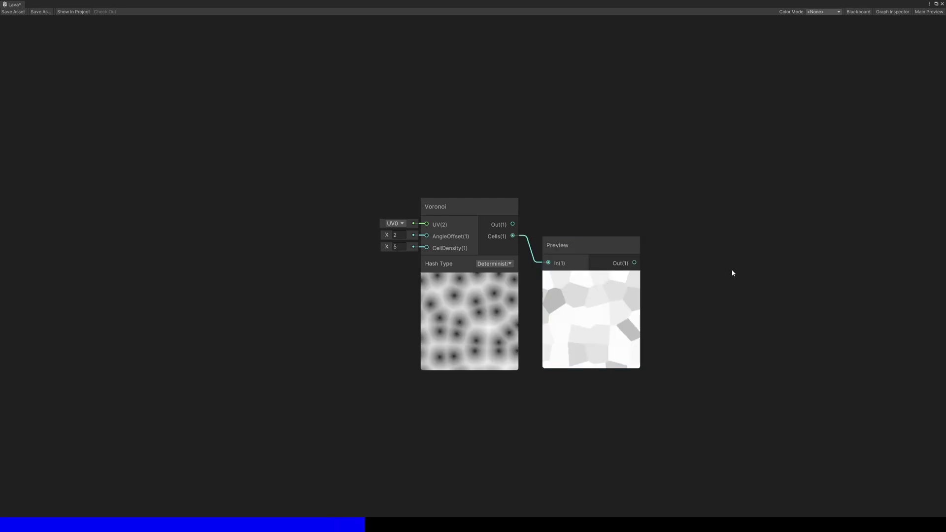
- Add a Vector 3 node and feed its X, Y and Z inputs from the upper, middle and lower Random Range nodes
{"action": "middle_click_drag", "start_coordinate": [733, 271], "coordinate": [705, 273]}
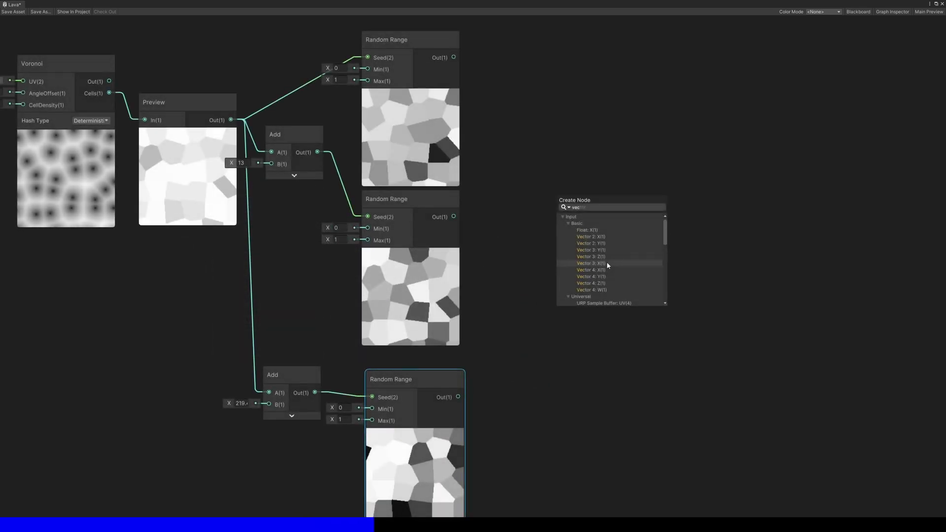
{"action": "left_click", "coordinate": [607, 262]}
{"action": "left_click_drag", "start_coordinate": [453, 217], "coordinate": [557, 223]}
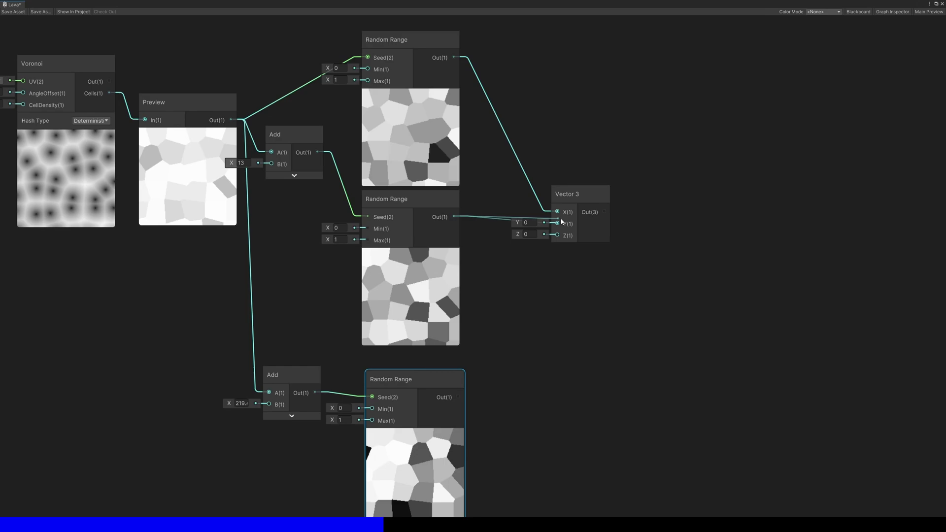
{"action": "left_click_drag", "start_coordinate": [459, 397], "coordinate": [560, 238]}
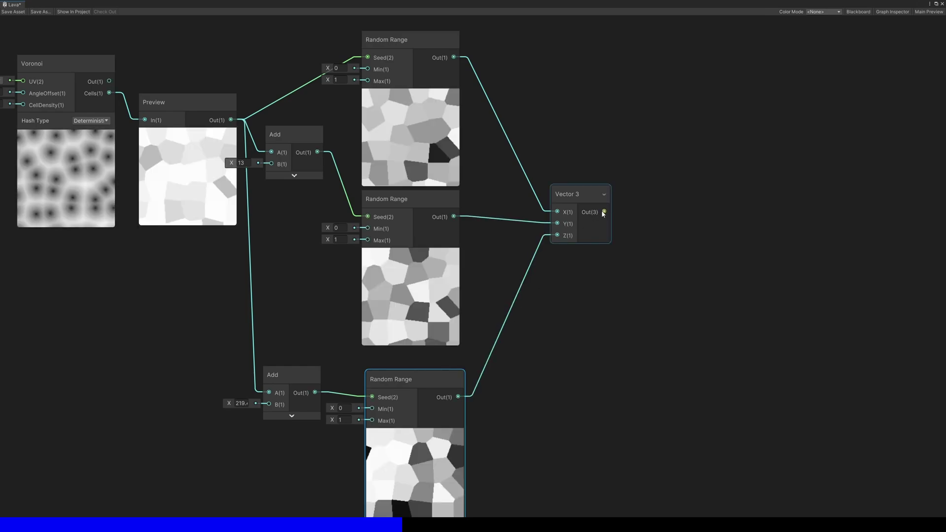
- Add a Preview node fed by the Vector 3 node's output
{"action": "key", "text": "space"}
{"action": "type", "text": "pre"}
{"action": "left_click", "coordinate": [677, 245]}
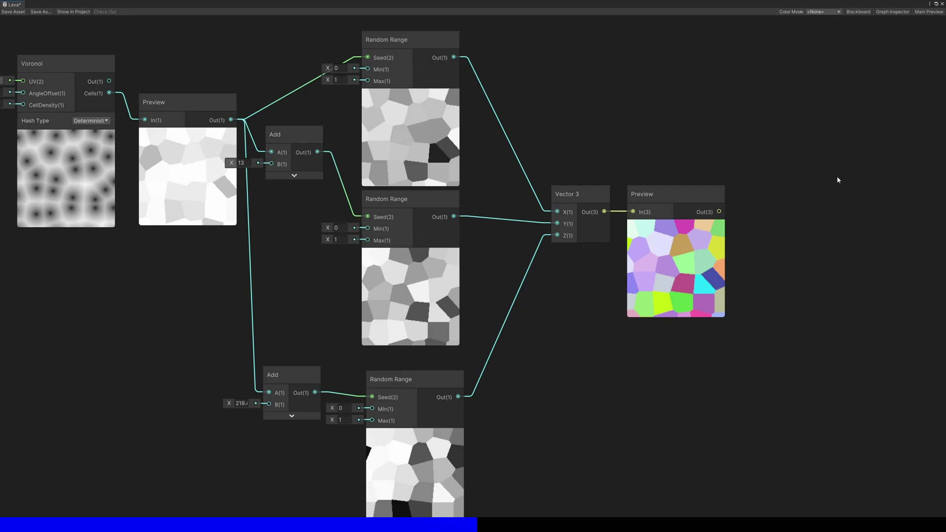
- Add a DDXY node fed by the Voronoi cells' Preview output and place it above the Random Range nodes
{"action": "key", "text": "a"}
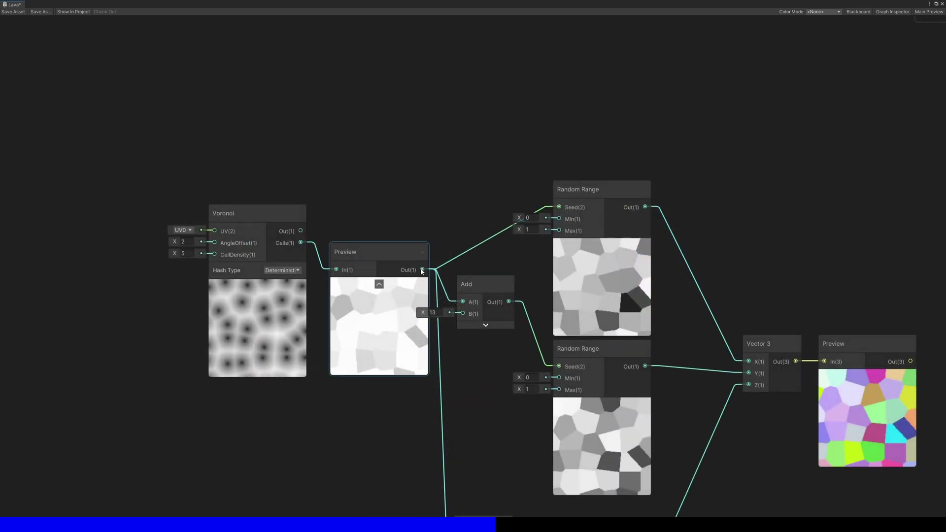
{"action": "left_click_drag", "start_coordinate": [423, 270], "coordinate": [463, 123]}
{"action": "type", "text": "ddx"}
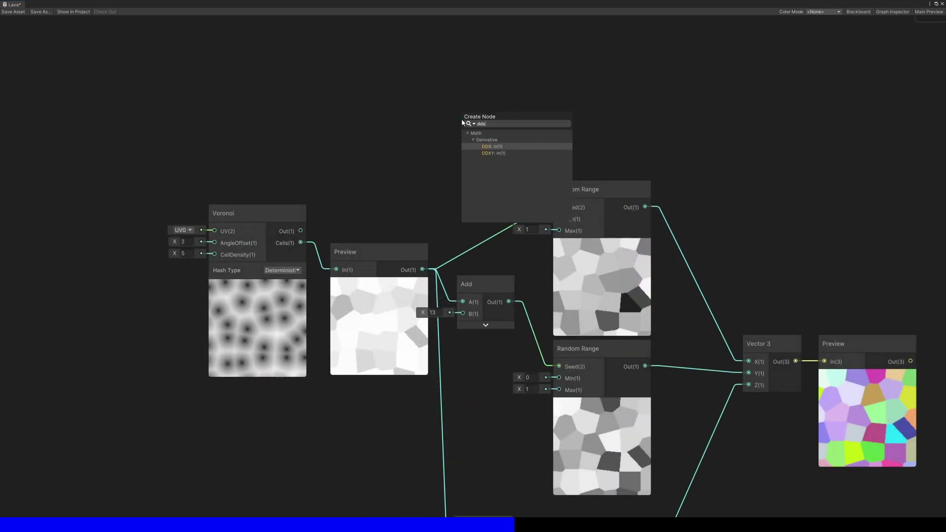
{"action": "type", "text": "y"}
{"action": "left_click", "coordinate": [513, 147]}
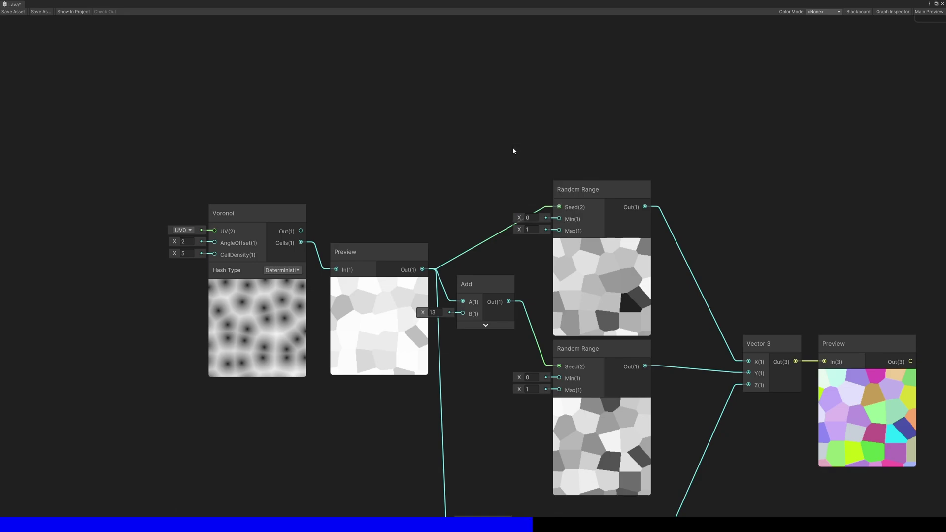
{"action": "left_click_drag", "start_coordinate": [496, 110], "coordinate": [484, 47]}
{"action": "left_click", "coordinate": [583, 101]}
{"action": "scroll", "coordinate": [601, 179], "scroll_direction": "up", "scroll_amount": 5}
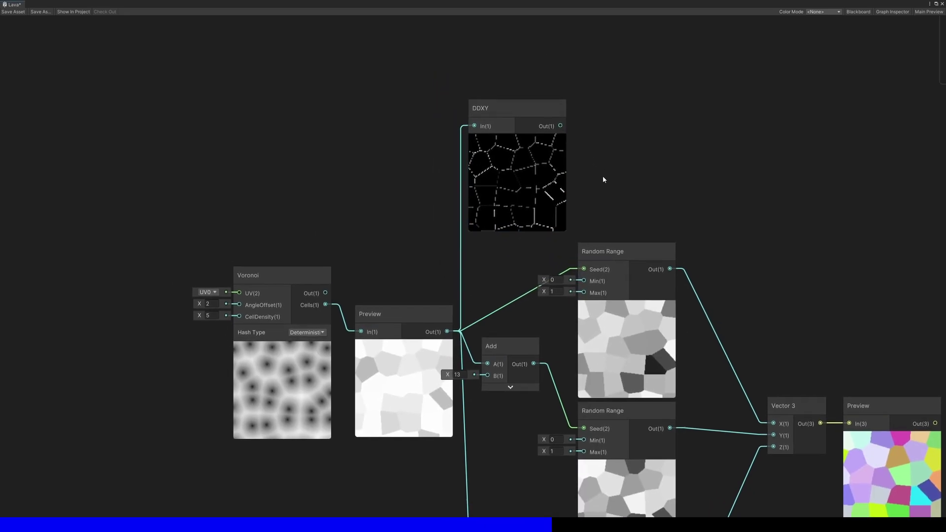
{"action": "scroll", "coordinate": [686, 217], "scroll_direction": "down", "scroll_amount": 5}
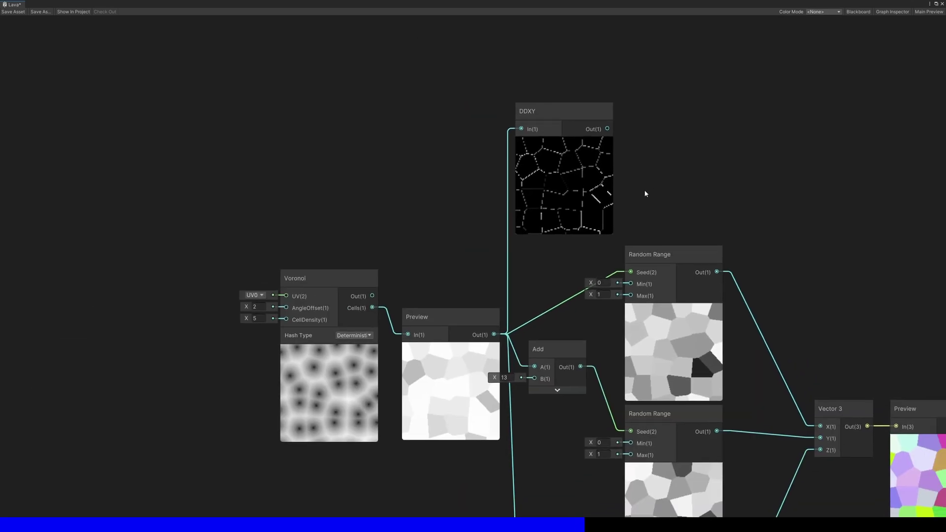
{"action": "middle_click_drag", "start_coordinate": [646, 194], "coordinate": [503, 204]}
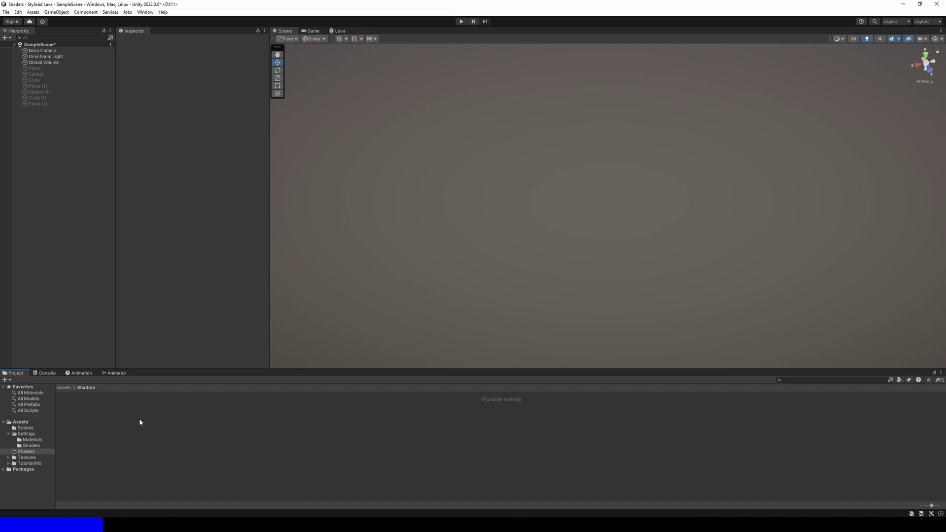
- Create a URP Lit Shader Graph named Lava in the Shaders folder and open it for editing
{"action": "right_click", "coordinate": [140, 421]}
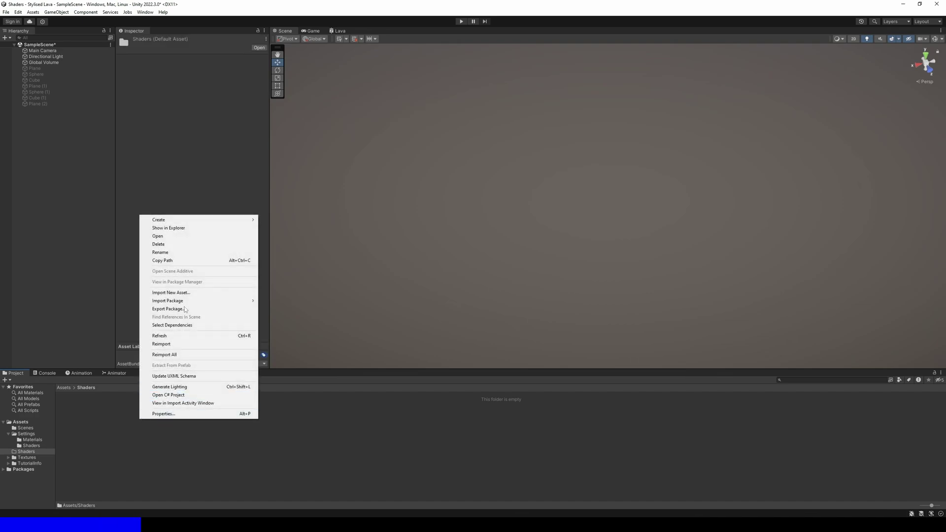
{"action": "mouse_move", "coordinate": [191, 220]}
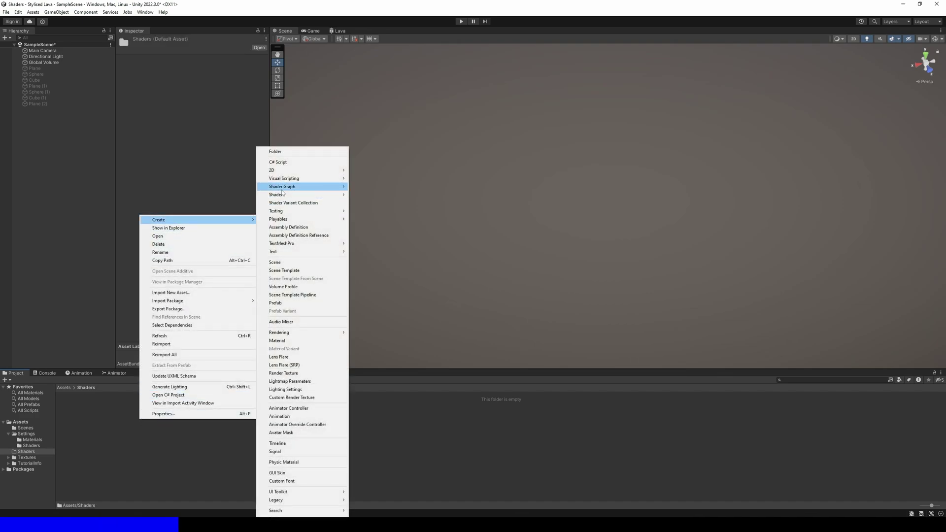
{"action": "mouse_move", "coordinate": [282, 189]}
{"action": "mouse_move", "coordinate": [363, 188]}
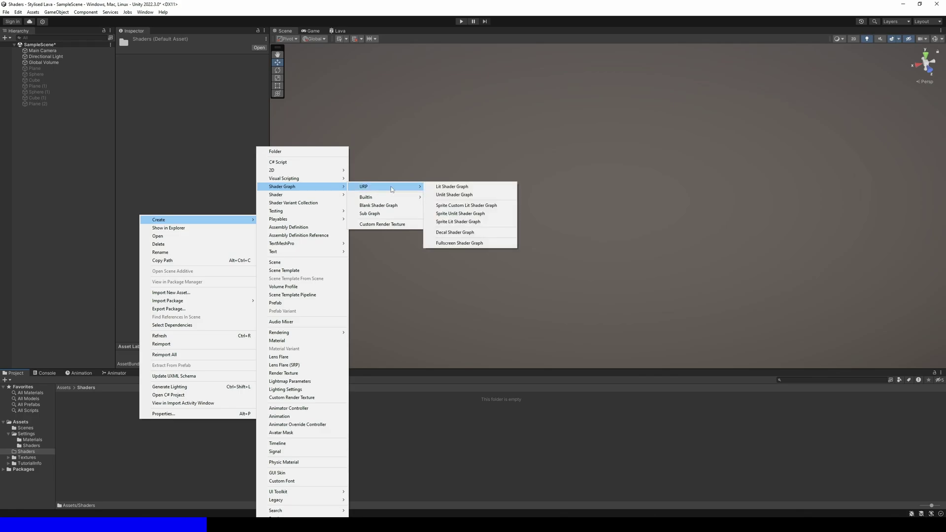
{"action": "left_click", "coordinate": [439, 188]}
{"action": "type", "text": "Lava"}
{"action": "key", "text": "Return"}
{"action": "key", "text": "Return"}
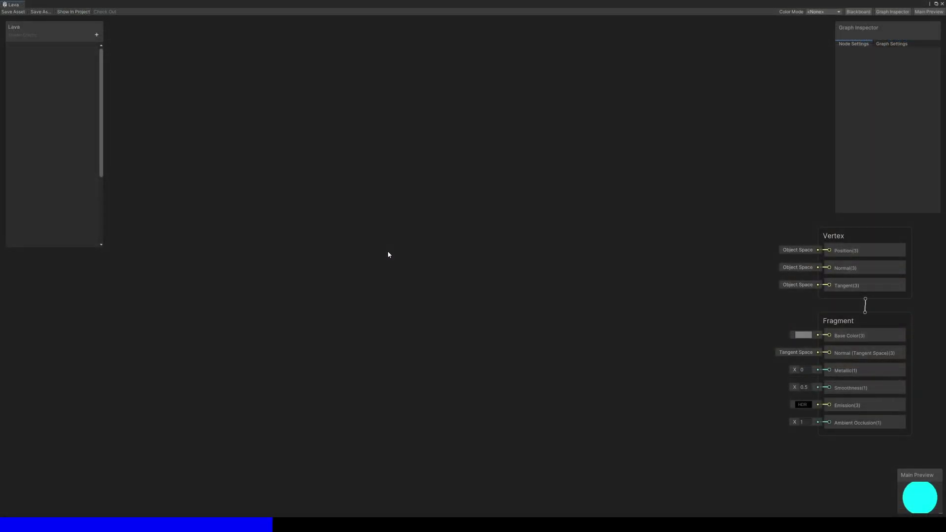
- Add a Custom Function node to the empty area of the Lava graph
{"action": "right_click", "coordinate": [389, 253]}
{"action": "left_click", "coordinate": [396, 256]}
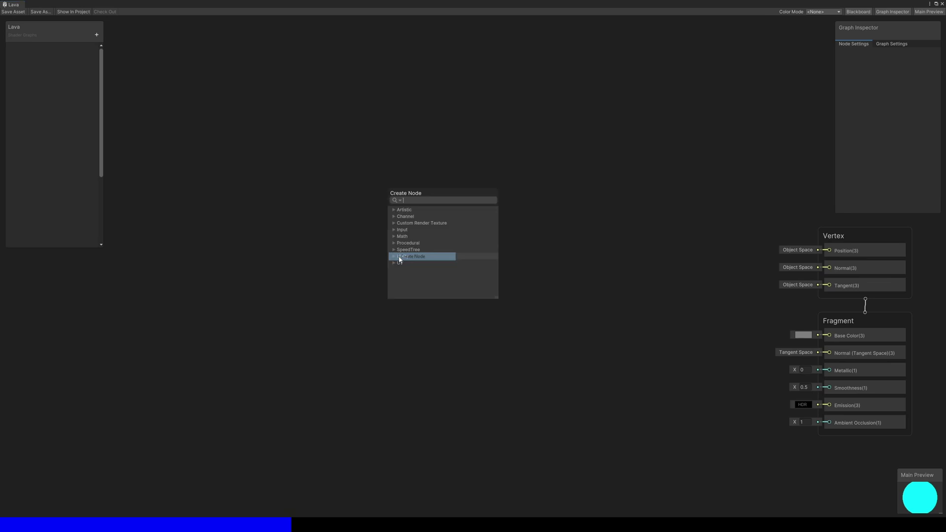
{"action": "left_click", "coordinate": [400, 256]}
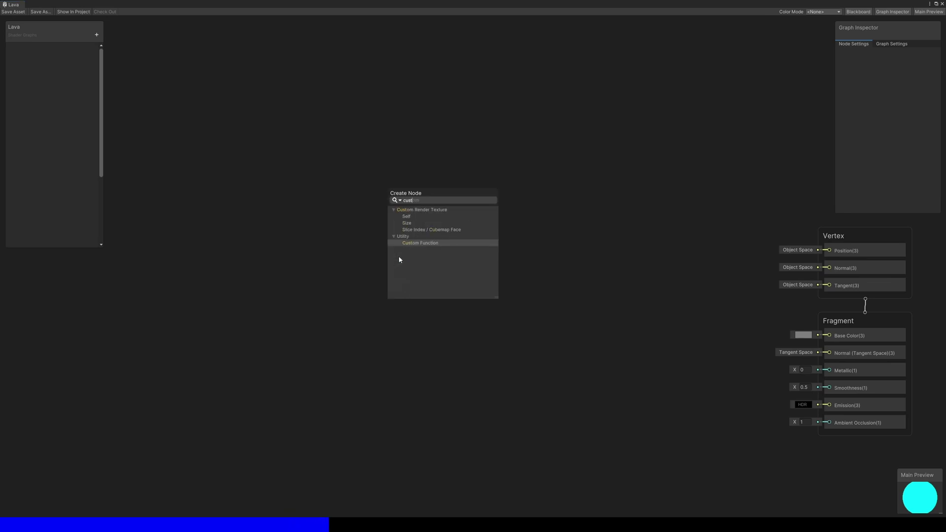
{"action": "double_click", "coordinate": [416, 243]}
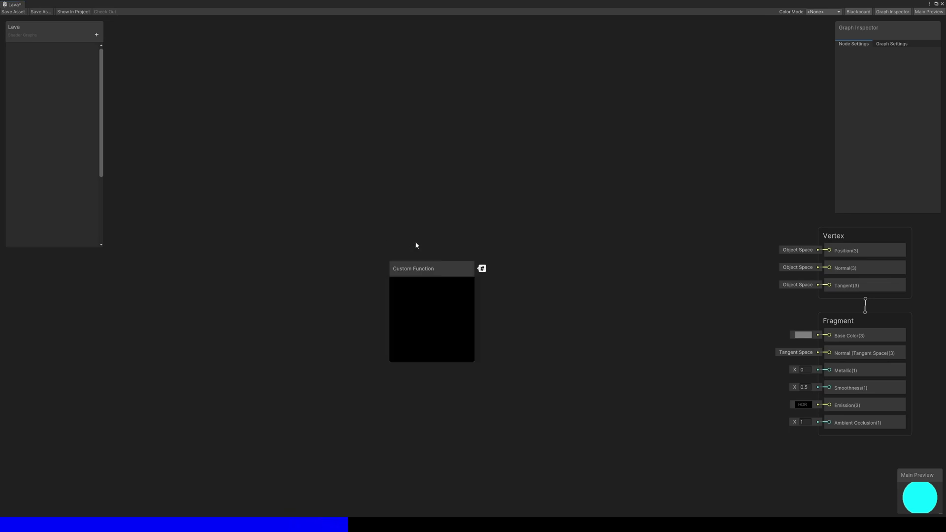
- Assign the CustomVoronoi include file as the Custom Function node's source and name the function CustomVoronoi
{"action": "left_click", "coordinate": [425, 270]}
{"action": "left_click", "coordinate": [930, 158]}
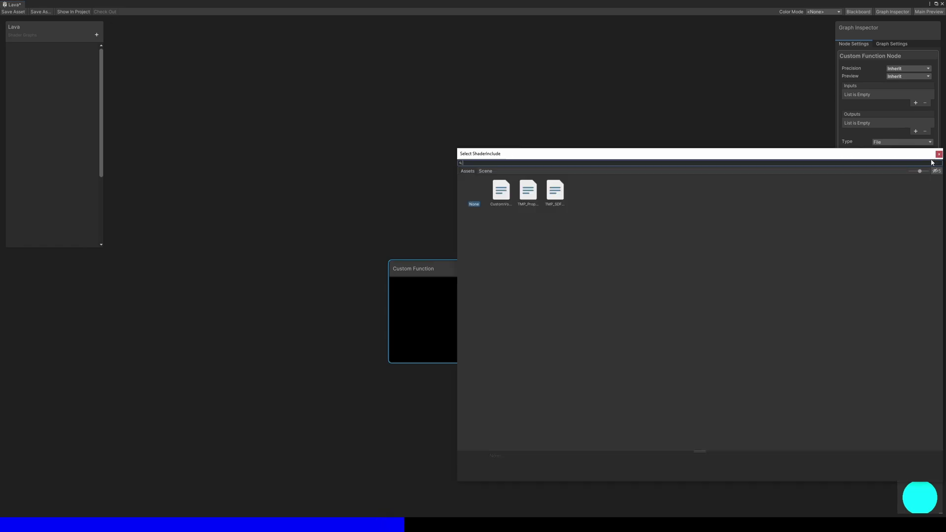
{"action": "double_click", "coordinate": [501, 192]}
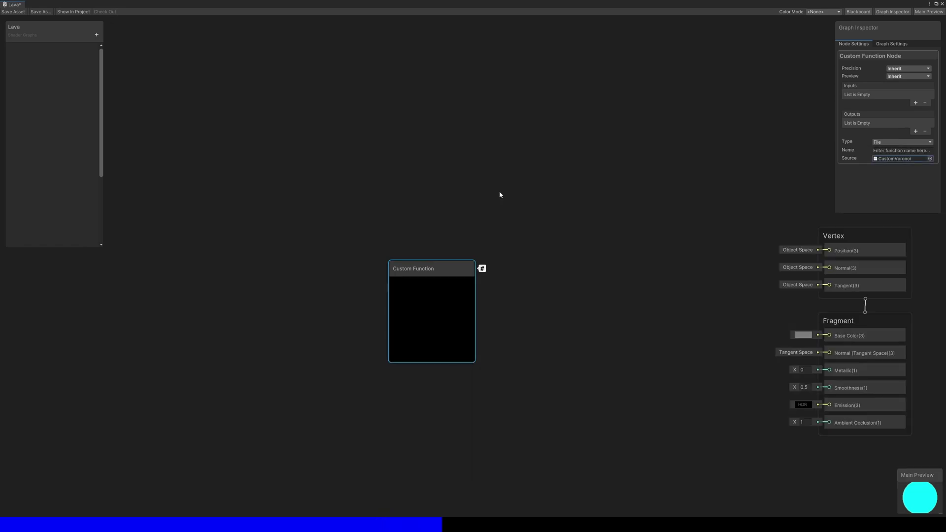
{"action": "left_click", "coordinate": [899, 150]}
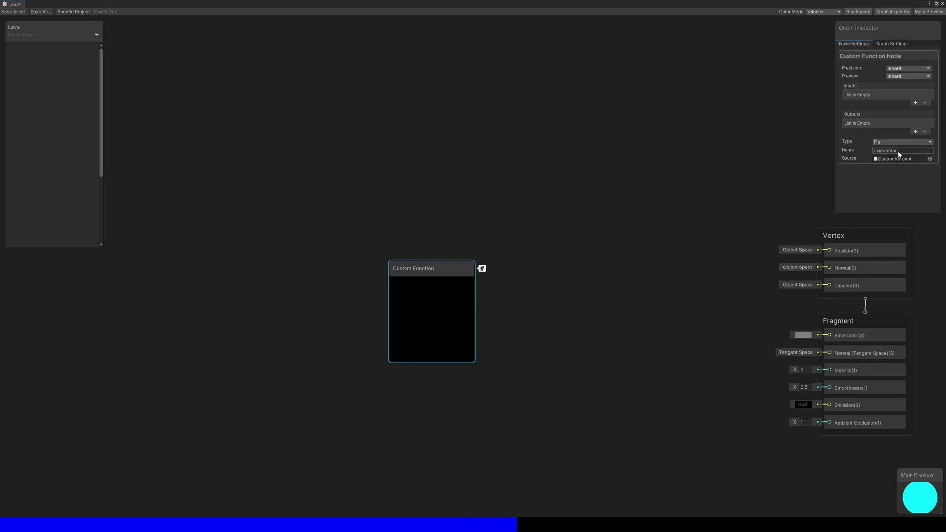
{"action": "key", "text": "Return"}
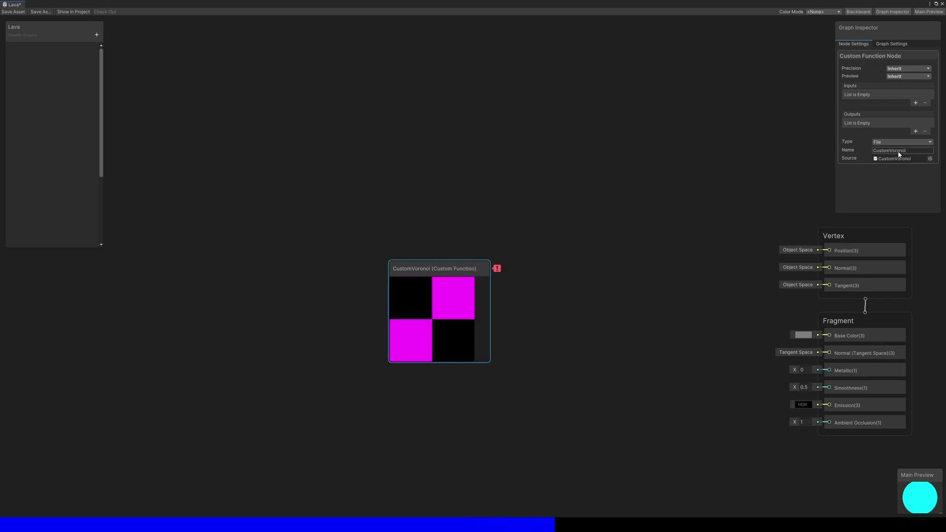
- Add three inputs to the CustomVoronoi function: UV as Vector 2, and Angle_Offset and Cell_Density as Float
{"action": "left_click", "coordinate": [916, 103]}
{"action": "left_click", "coordinate": [916, 112]}
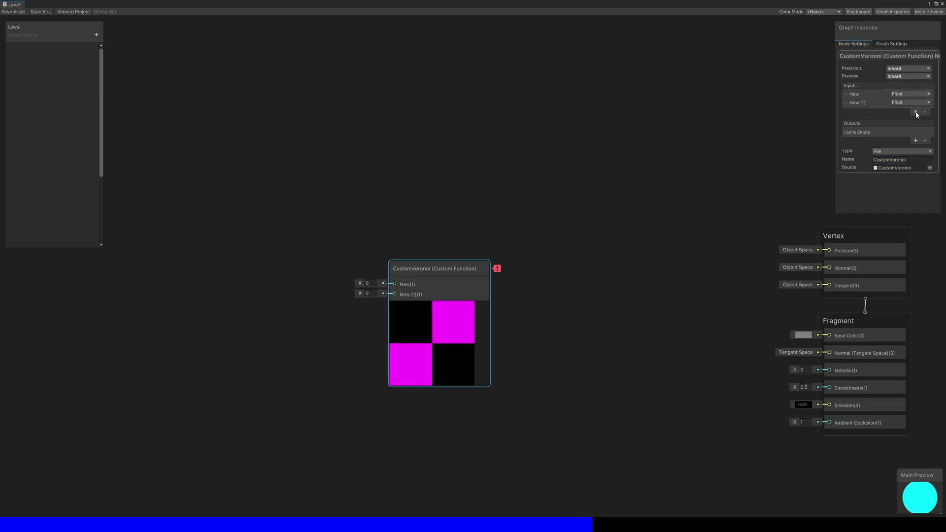
{"action": "left_click", "coordinate": [916, 120]}
{"action": "left_click", "coordinate": [907, 93]}
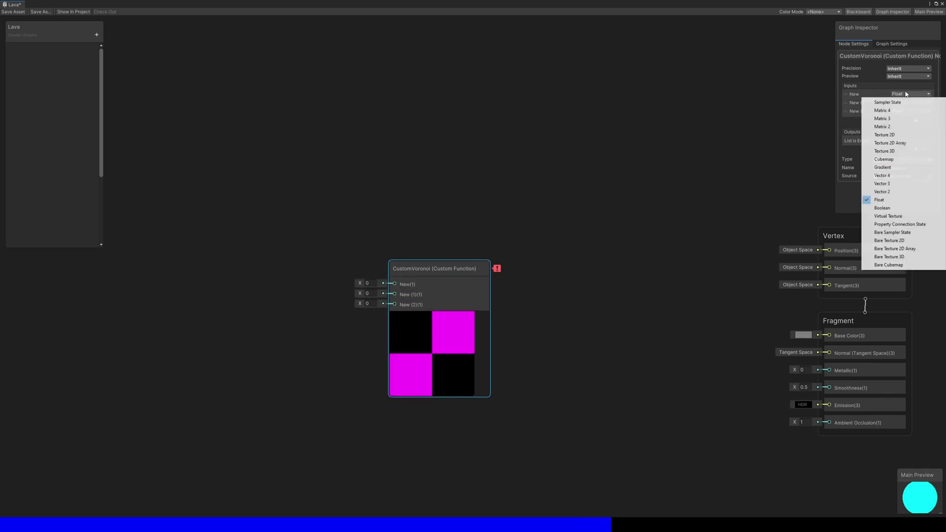
{"action": "left_click", "coordinate": [882, 192]}
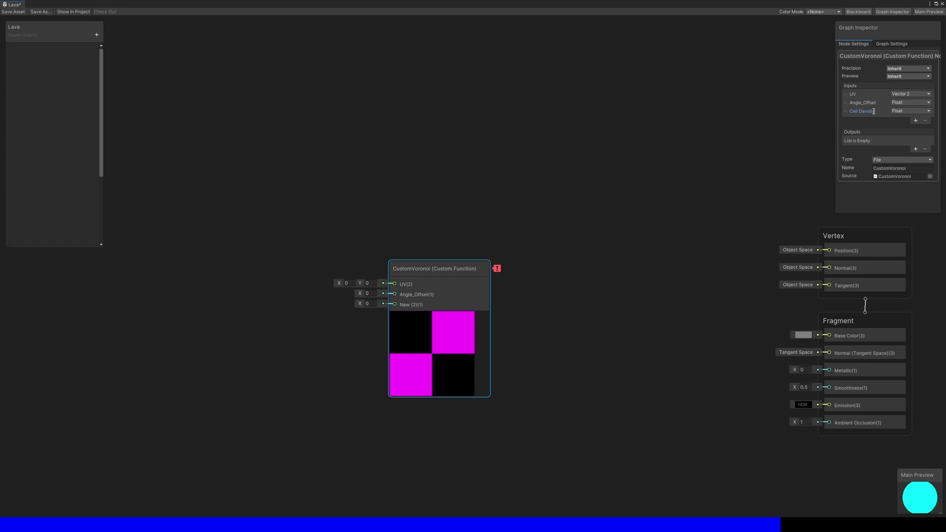
- Add two Float outputs to the CustomVoronoi function, named DistanceFromCenter and DistanceFromEdge
{"action": "left_click", "coordinate": [916, 148]}
{"action": "left_click", "coordinate": [916, 149]}
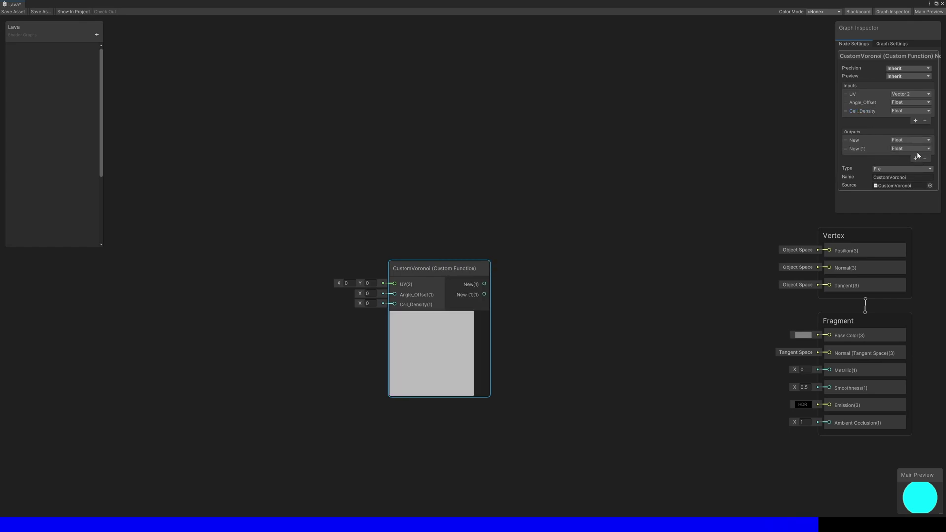
{"action": "left_click", "coordinate": [863, 141]}
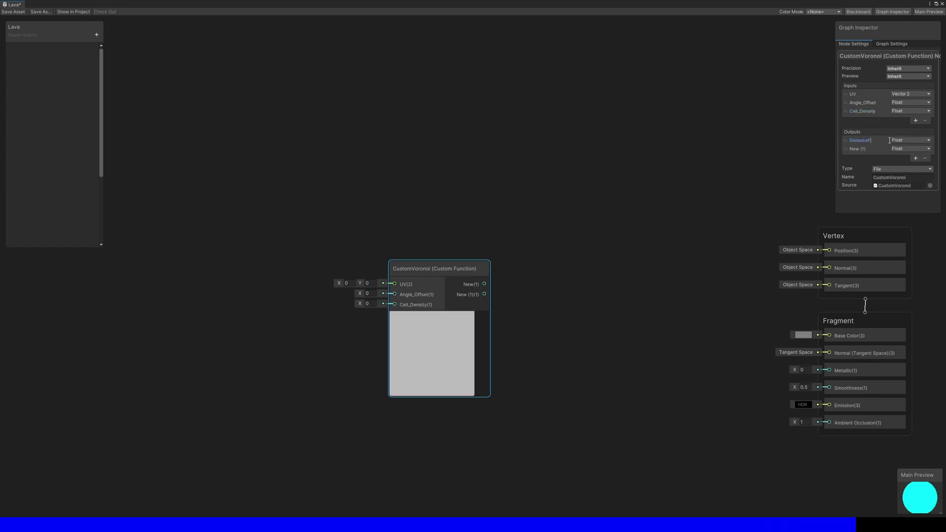
{"action": "type", "text": "DistanceFromCenter"}
{"action": "key", "text": "Return"}
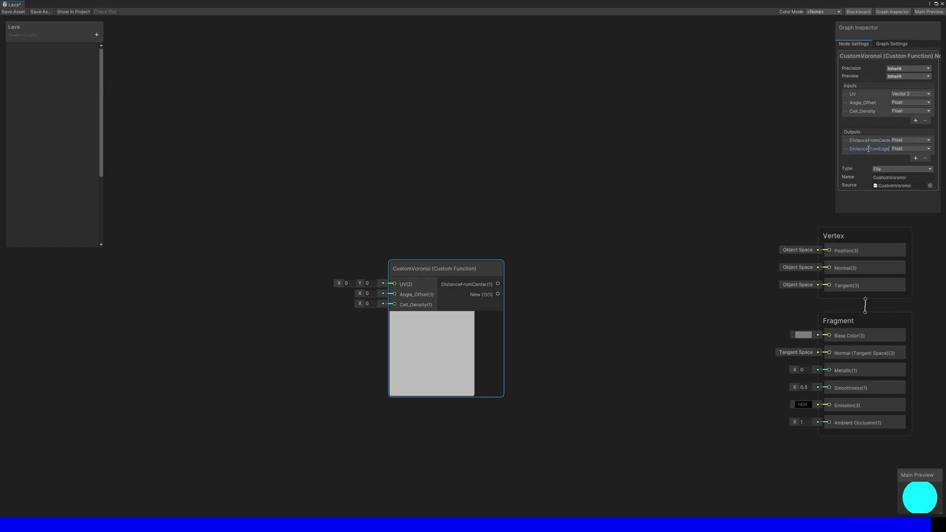
{"action": "key", "text": "Return"}
- Set the CustomVoronoi node's Angle_Offset to 2 and Cell_Density to 5
{"action": "left_click", "coordinate": [369, 294]}
{"action": "type", "text": "2"}
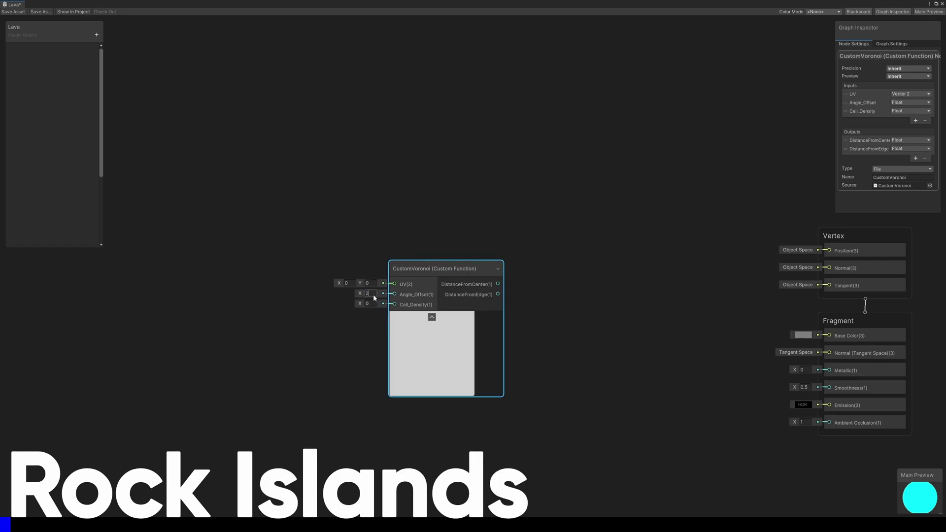
{"action": "type", "text": "5"}
{"action": "key", "text": "Return"}
- Add a UV node and connect its output to the CustomVoronoi node's UV input
{"action": "key", "text": "space"}
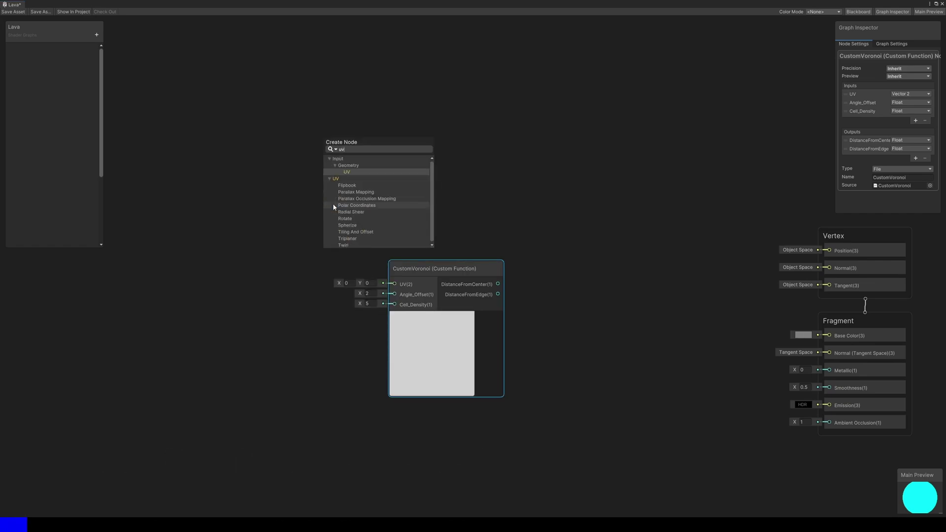
{"action": "key", "text": "Escape"}
{"action": "key", "text": "space"}
{"action": "type", "text": "uv"}
{"action": "left_click", "coordinate": [358, 223]}
{"action": "left_click_drag", "start_coordinate": [338, 214], "coordinate": [394, 284]}
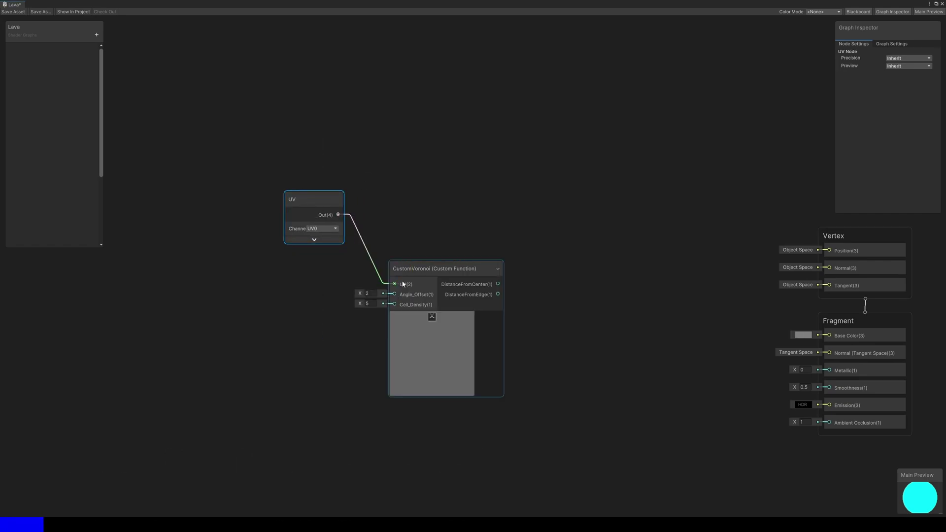
{"action": "left_click", "coordinate": [503, 198]}
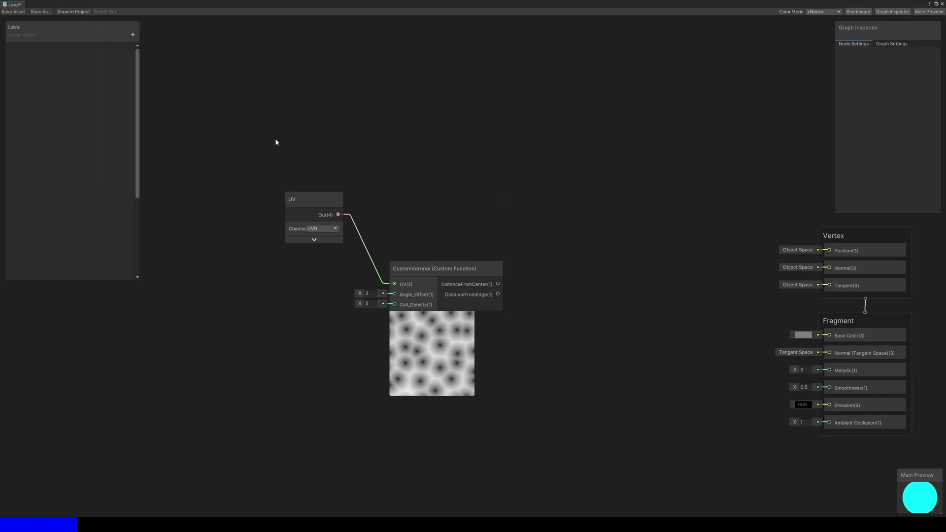
- Add a Float property named Island Density to the Lava shader graph's blackboard
{"action": "left_click", "coordinate": [134, 38]}
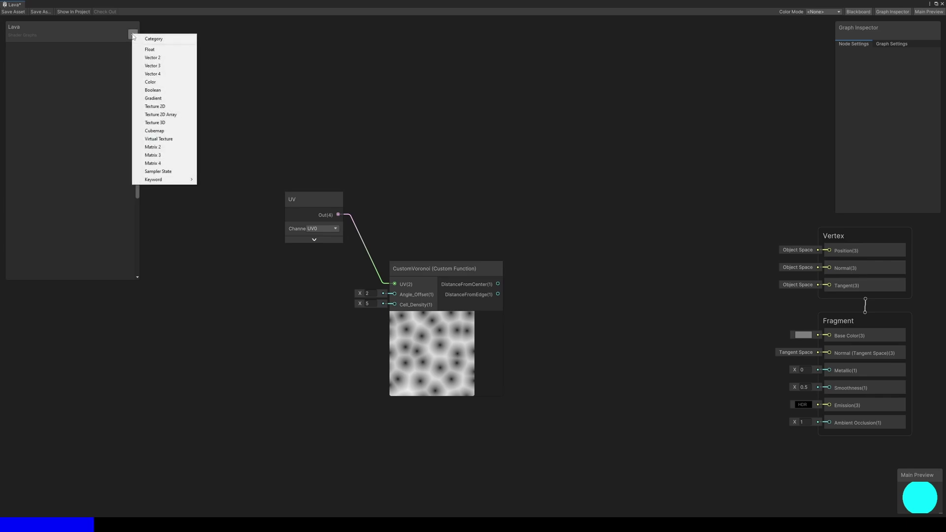
{"action": "left_click", "coordinate": [143, 49]}
{"action": "key", "text": "BackSpace"}
{"action": "type", "text": "Is"}
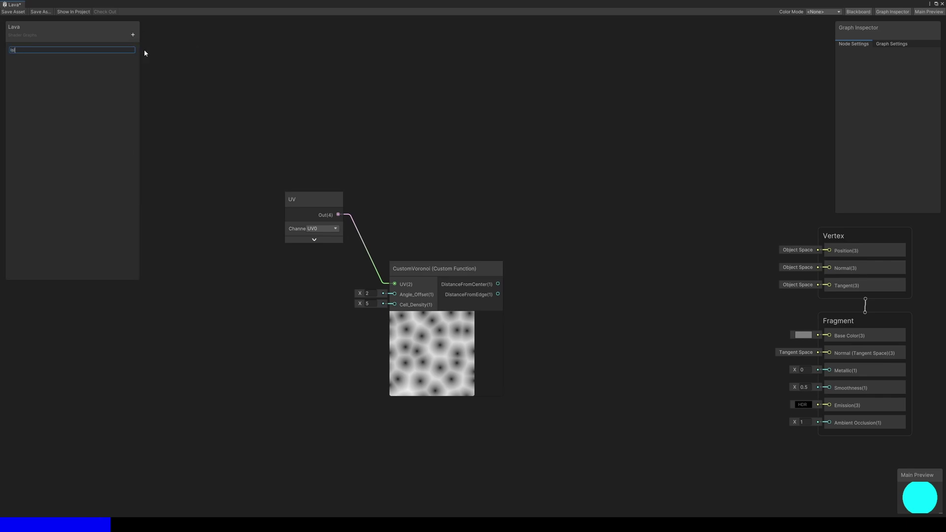
{"action": "type", "text": "land Density"}
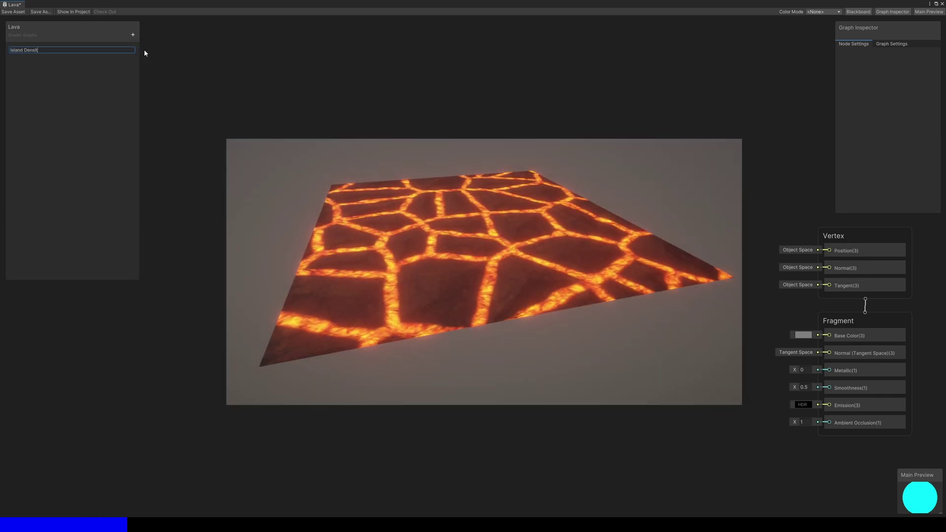
{"action": "key", "text": "Return"}
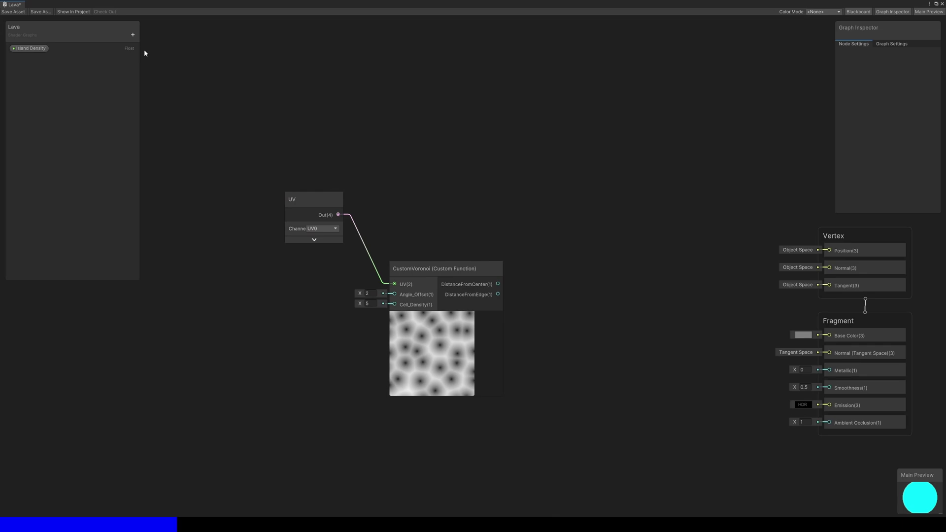
- Add two more Float properties to the blackboard, named Angle Offset and Angle Change Speed
{"action": "left_click", "coordinate": [132, 34]}
{"action": "left_click", "coordinate": [149, 52]}
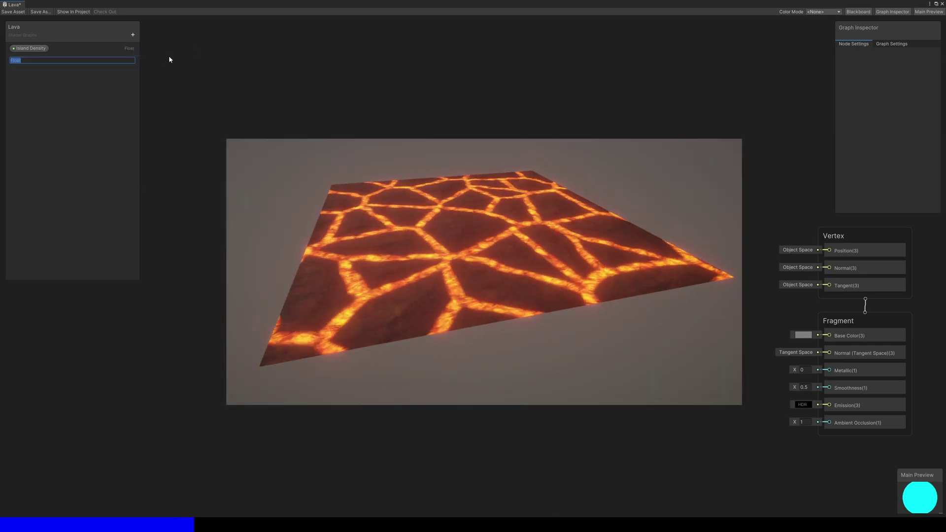
{"action": "type", "text": "Angle Offset"}
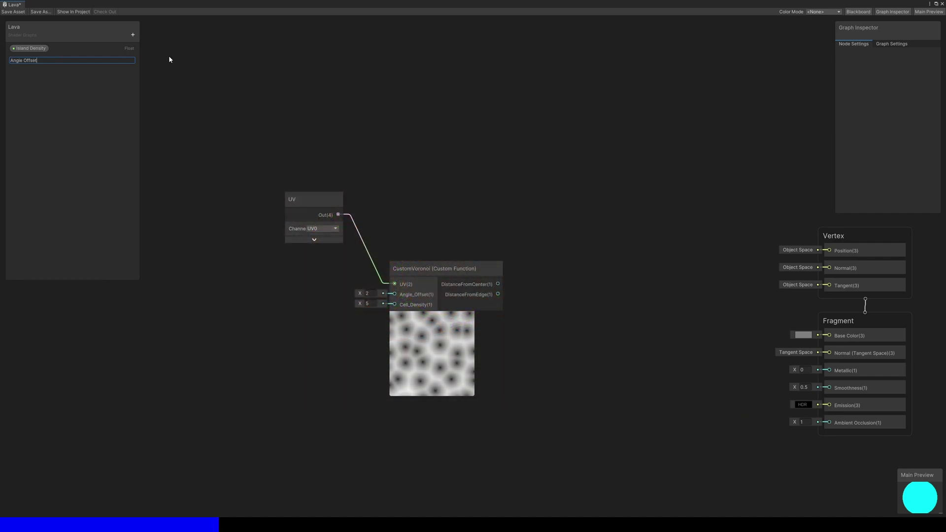
{"action": "key", "text": "Return"}
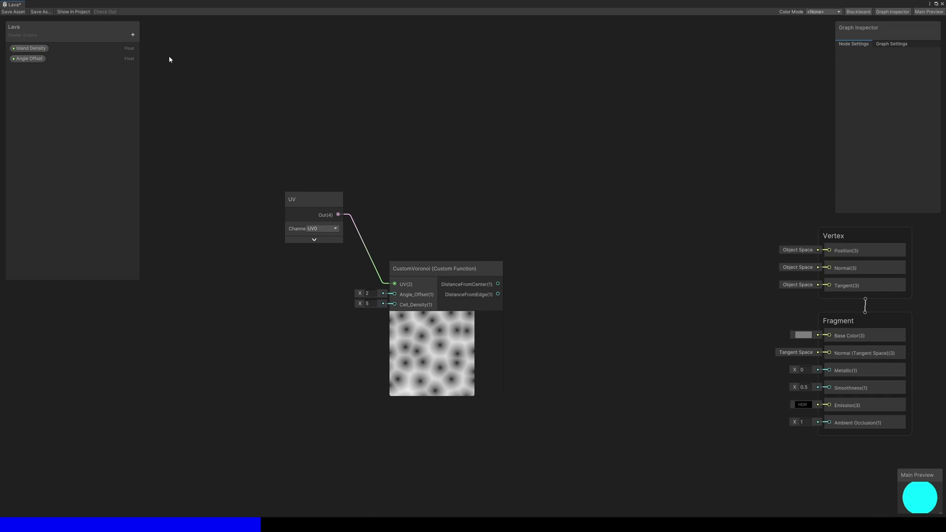
{"action": "left_click", "coordinate": [133, 34]}
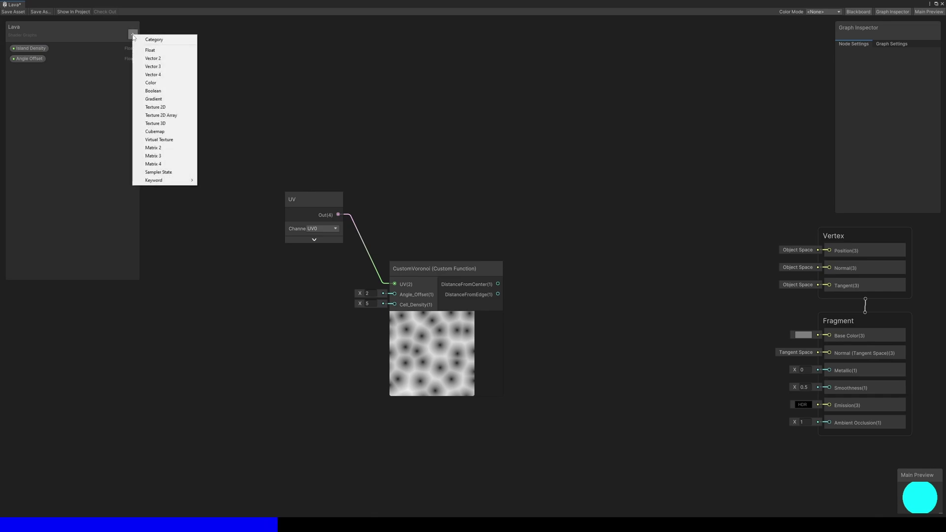
{"action": "left_click", "coordinate": [149, 50]}
{"action": "type", "text": "Angle"}
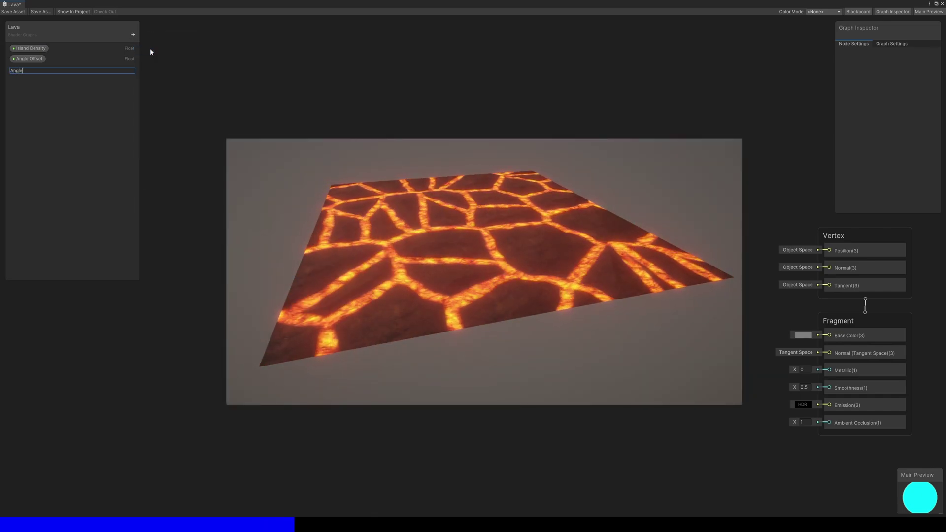
{"action": "type", "text": " Change Speed"}
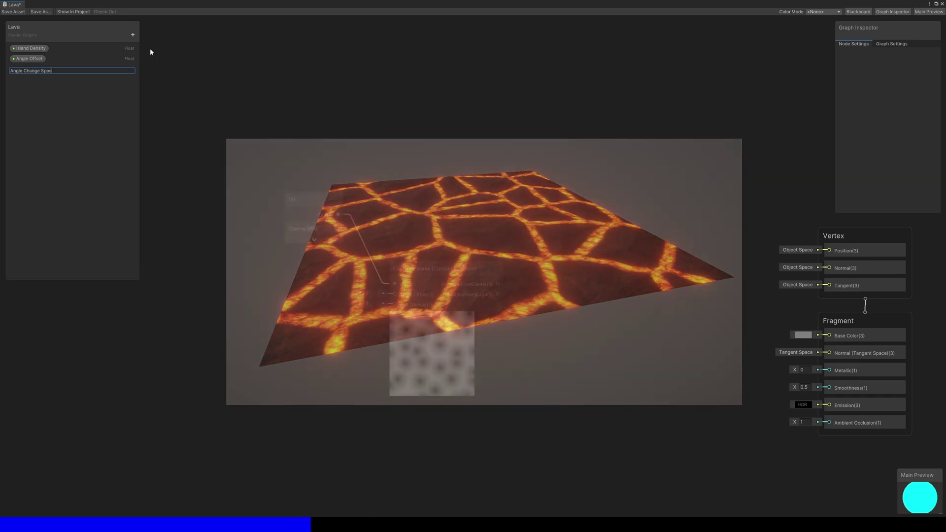
{"action": "key", "text": "Return"}
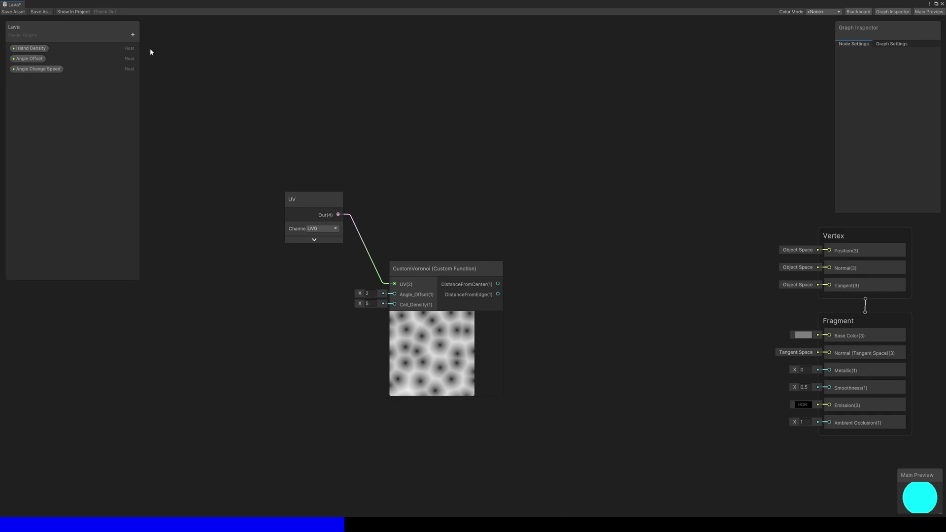
- Add Float properties named Thickness and Thickness Falloff to the blackboard
{"action": "left_click", "coordinate": [132, 35]}
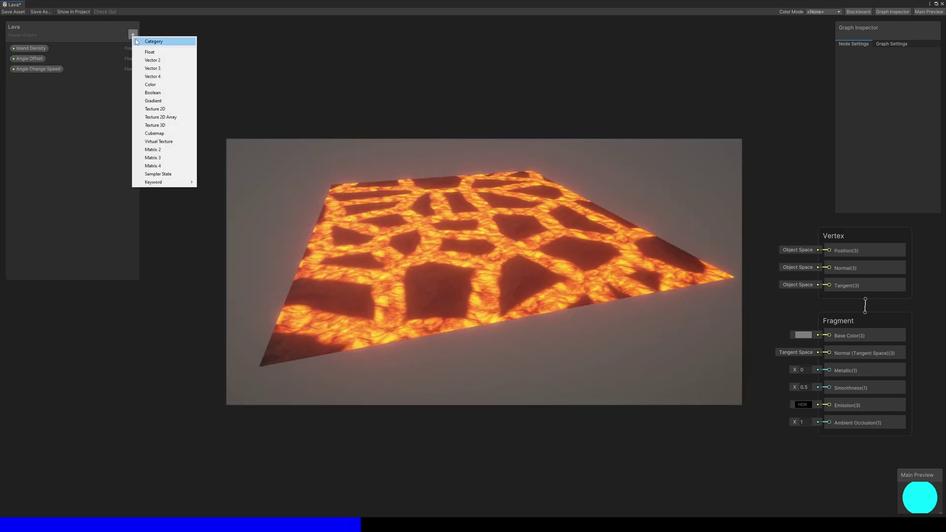
{"action": "left_click", "coordinate": [144, 52]}
{"action": "type", "text": "Thickness"}
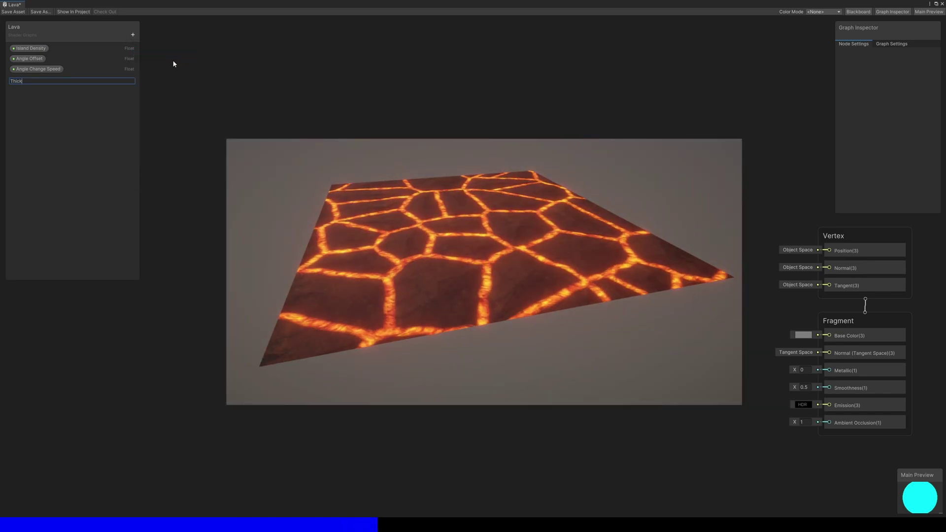
{"action": "key", "text": "Return"}
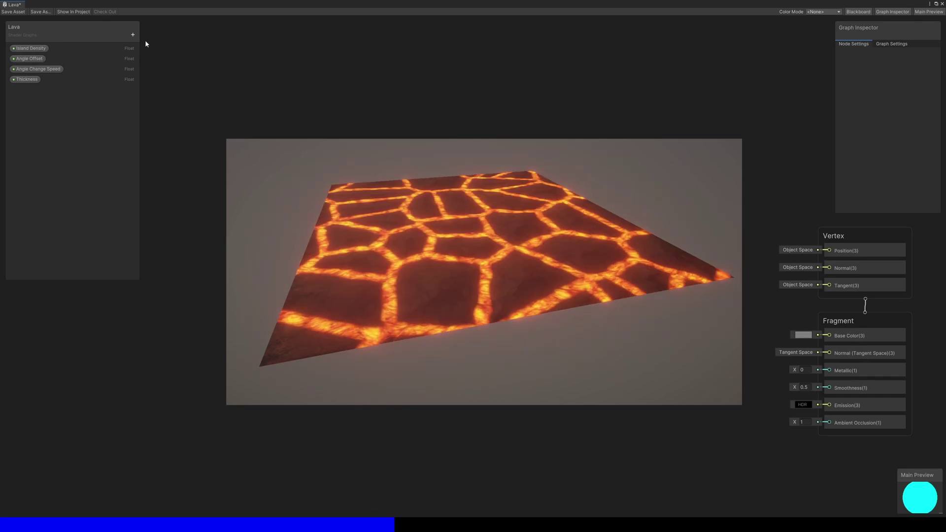
{"action": "left_click", "coordinate": [133, 35]}
{"action": "left_click", "coordinate": [146, 49]}
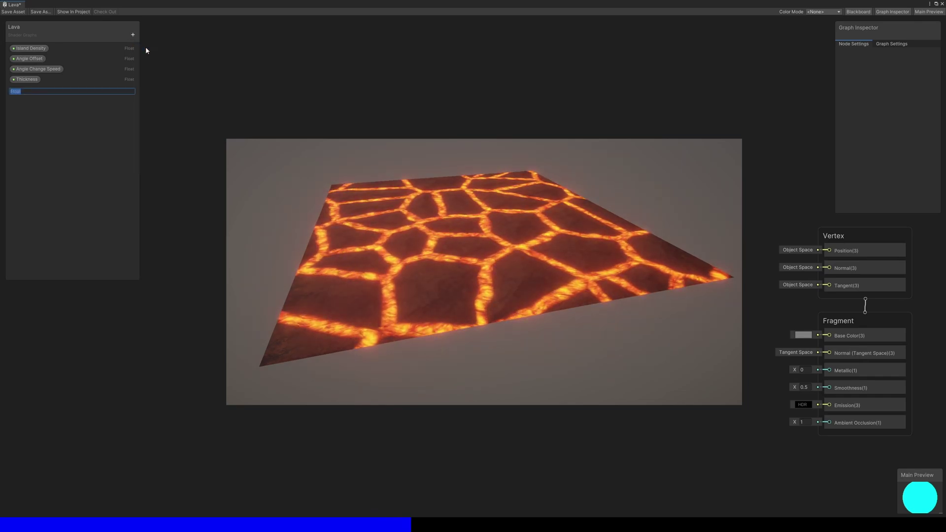
{"action": "type", "text": "Thickness Fallo"}
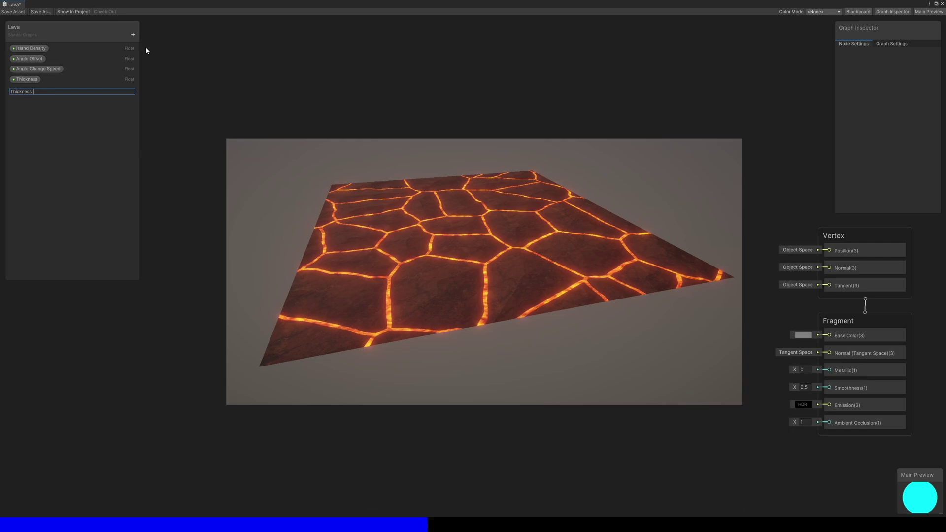
{"action": "type", "text": "f"}
{"action": "key", "text": "Return"}
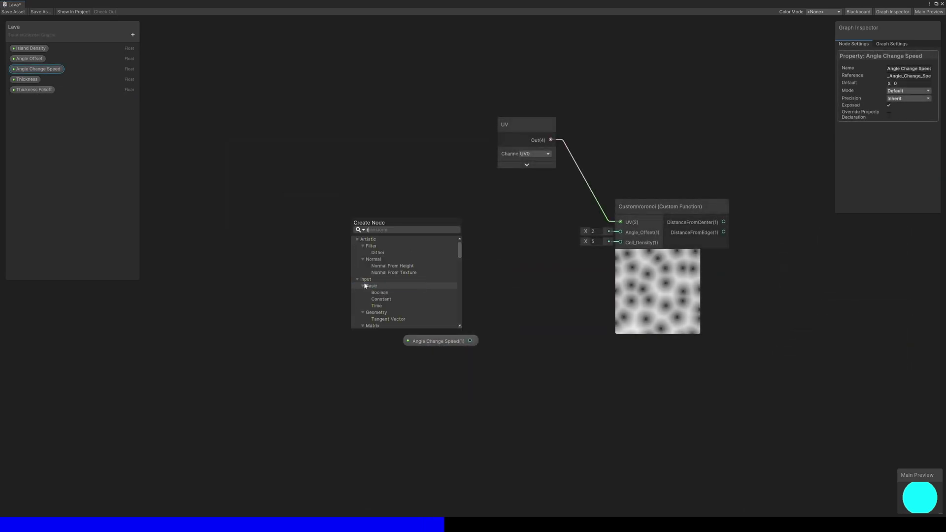
- Multiply the Time node's Time output by the Angle Change Speed property using a Multiply node
{"action": "key", "text": "Escape"}
{"action": "left_click_drag", "start_coordinate": [411, 269], "coordinate": [467, 265]}
{"action": "type", "text": "mul"}
{"action": "left_click", "coordinate": [512, 328]}
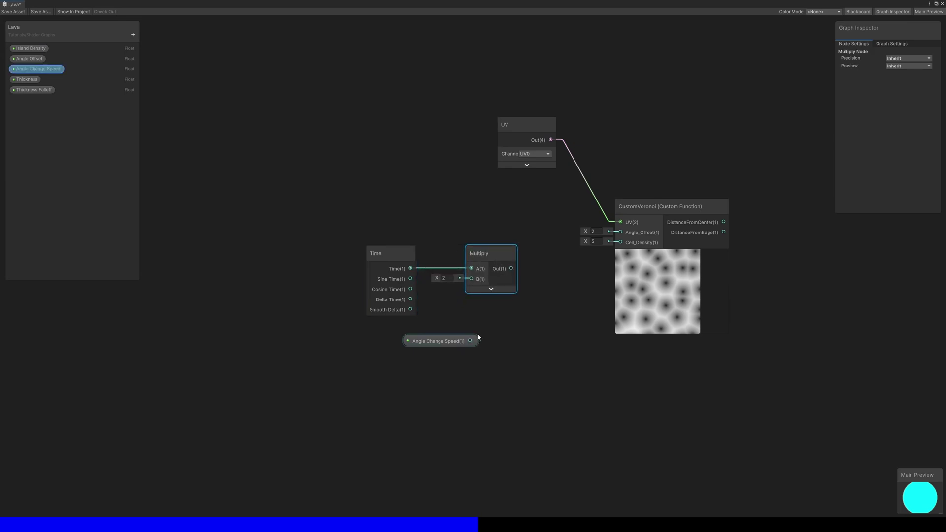
{"action": "left_click_drag", "start_coordinate": [470, 341], "coordinate": [472, 278]}
{"action": "left_click_drag", "start_coordinate": [362, 218], "coordinate": [522, 353]}
- Add the Angle Offset property to the Multiply result with an Add node and connect the sum to CustomVoronoi's Angle_Offset input
{"action": "mouse_move", "coordinate": [483, 255]}
{"action": "left_mouse_down"}
{"action": "mouse_move", "coordinate": [468, 277]}
{"action": "mouse_move", "coordinate": [407, 232]}
{"action": "mouse_move", "coordinate": [494, 242]}
{"action": "left_mouse_up"}
{"action": "type", "text": "add"}
{"action": "left_click", "coordinate": [535, 274]}
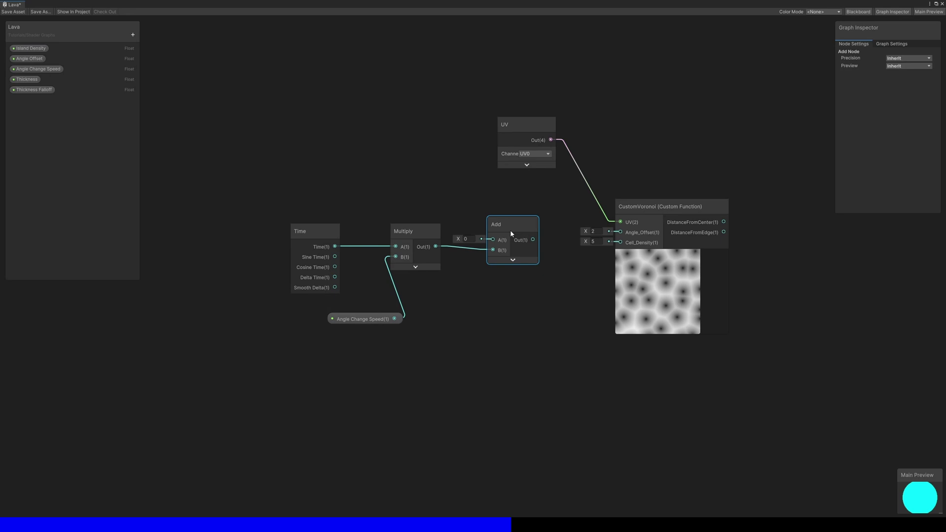
{"action": "left_click_drag", "start_coordinate": [37, 59], "coordinate": [394, 183]}
{"action": "left_click_drag", "start_coordinate": [440, 186], "coordinate": [621, 232]}
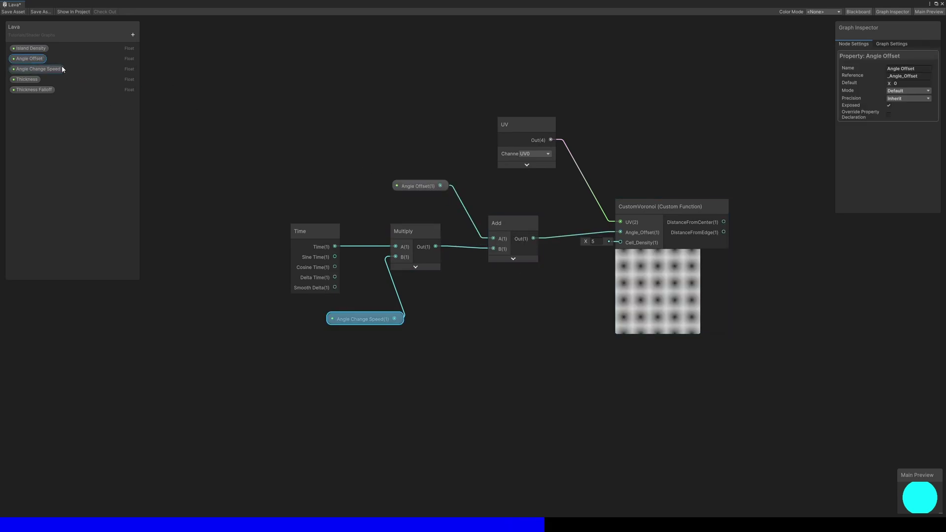
- Connect Island Density to CustomVoronoi's Cell_Density input and set the property defaults to 5 for Island Density and 15 for Angle Offset
{"action": "left_click_drag", "start_coordinate": [30, 48], "coordinate": [621, 243]}
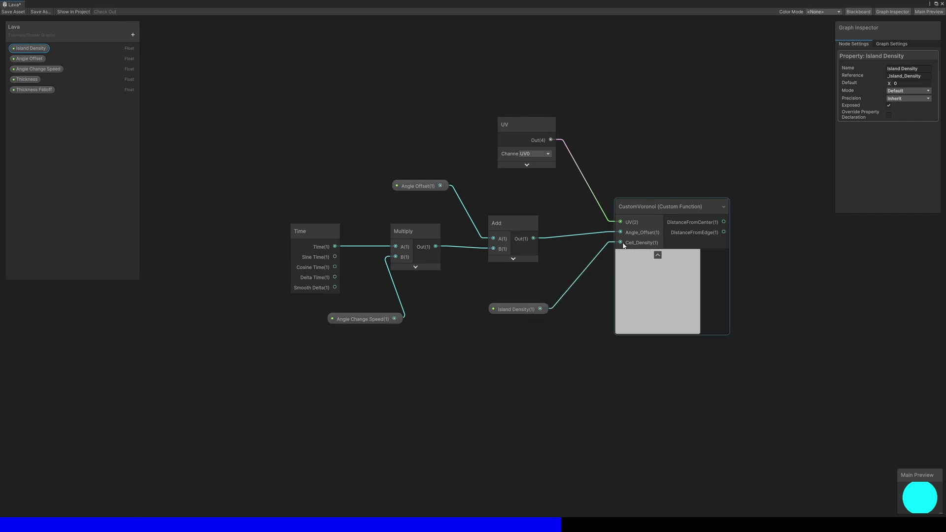
{"action": "type", "text": "5"}
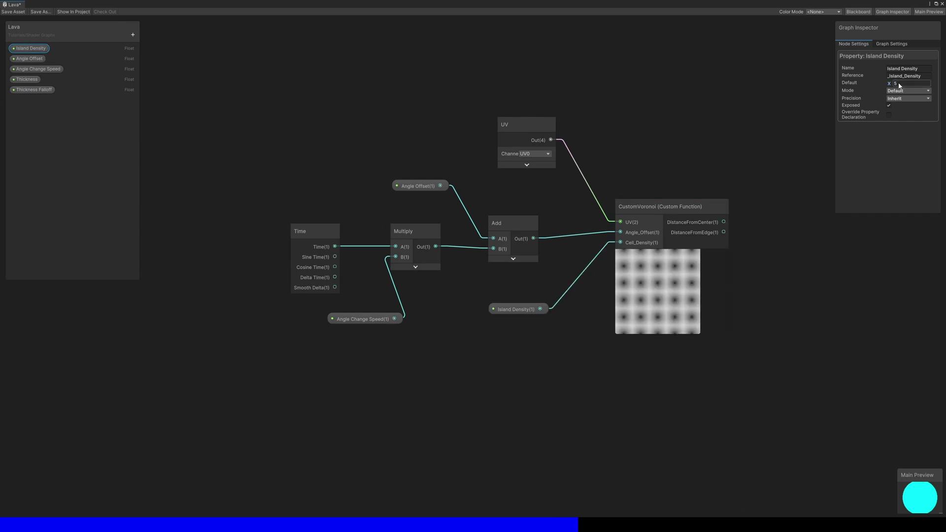
{"action": "left_click", "coordinate": [29, 58]}
{"action": "left_click", "coordinate": [923, 84]}
{"action": "type", "text": "15"}
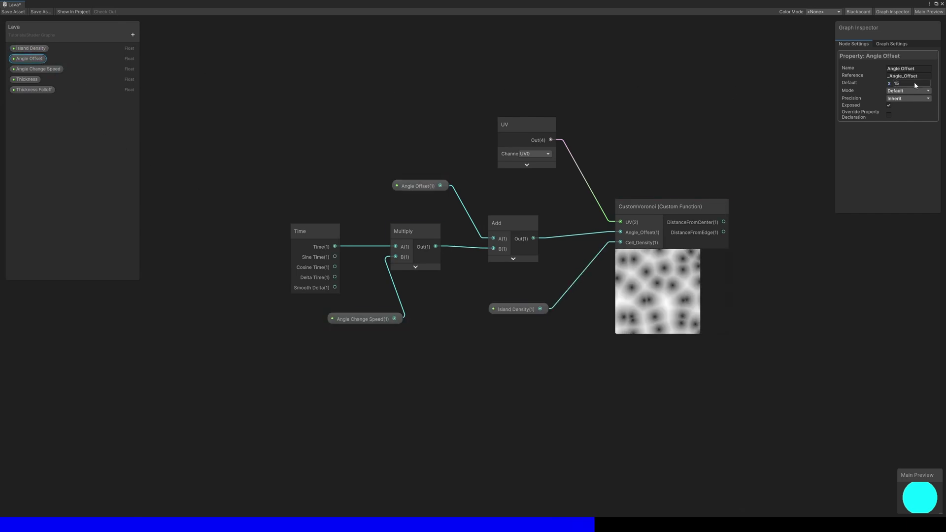
{"action": "left_click", "coordinate": [658, 118]}
{"action": "mouse_move", "coordinate": [532, 125]}
{"action": "left_mouse_down"}
{"action": "mouse_move", "coordinate": [519, 126]}
{"action": "mouse_move", "coordinate": [535, 128]}
{"action": "left_mouse_up"}
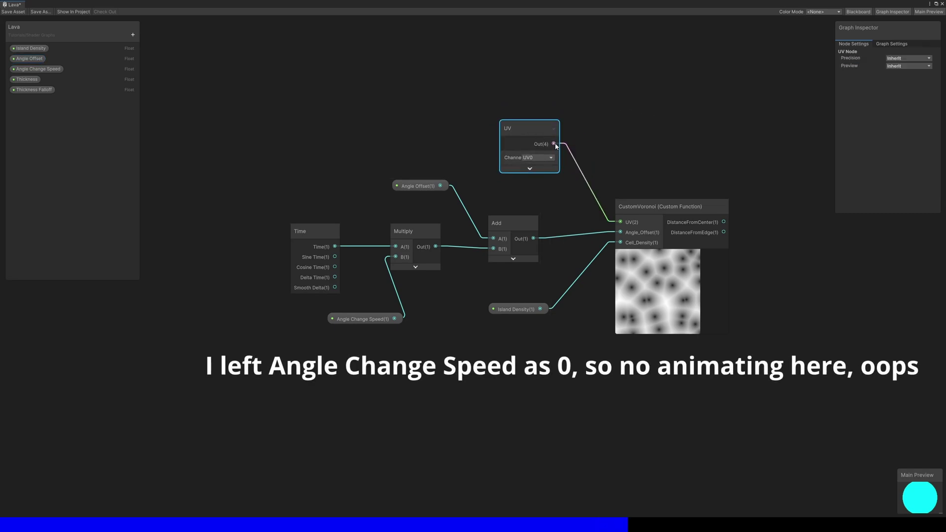
{"action": "left_click", "coordinate": [669, 133]}
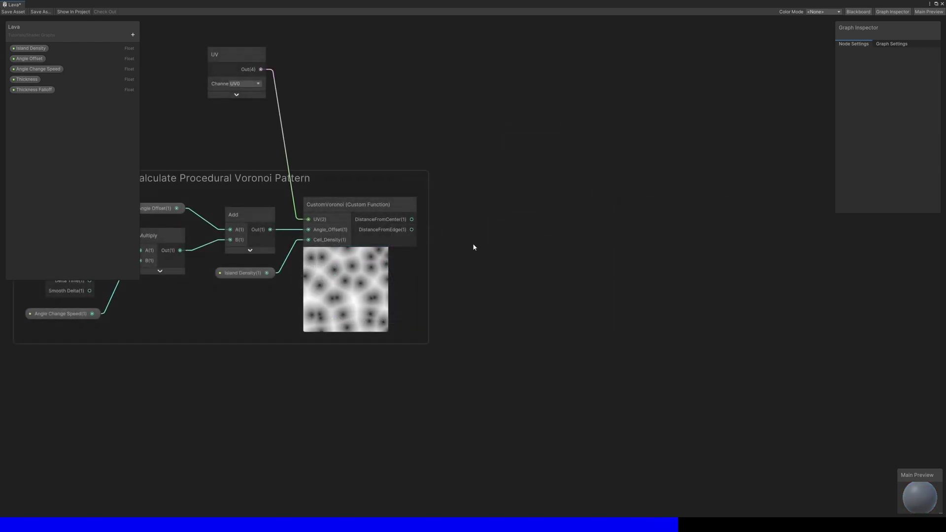
- Add a Smoothstep node with its In input fed by CustomVoronoi's DistanceFromEdge output, well clear of the Voronoi group
{"action": "left_click_drag", "start_coordinate": [411, 229], "coordinate": [599, 222]}
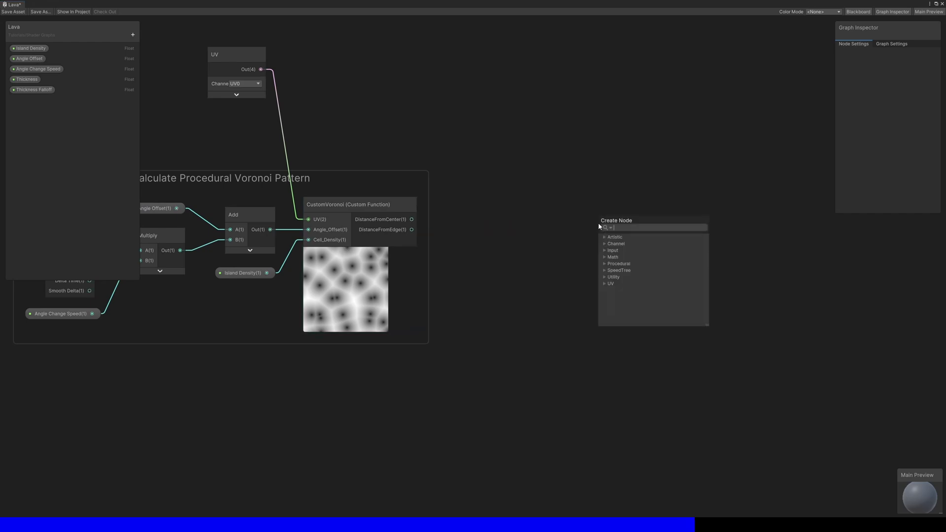
{"action": "type", "text": "smooth"}
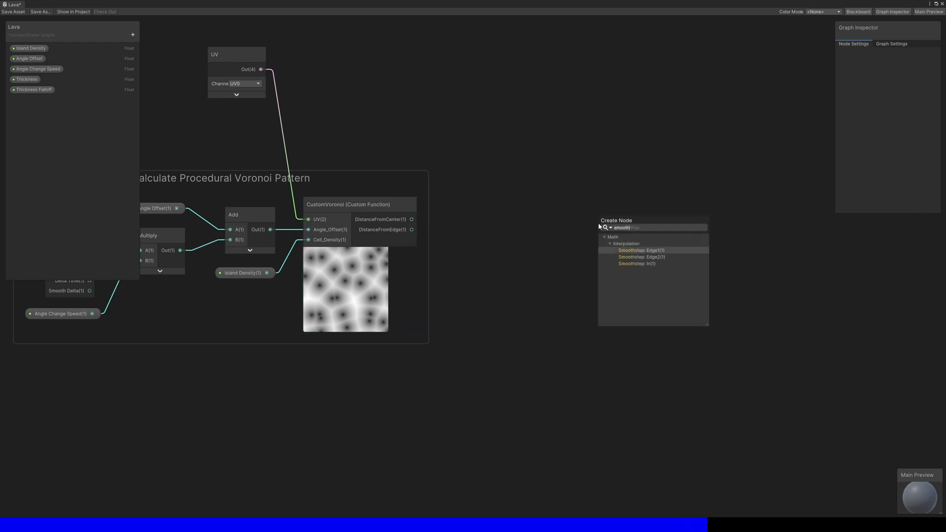
{"action": "left_click", "coordinate": [677, 264]}
{"action": "left_click_drag", "start_coordinate": [628, 198], "coordinate": [761, 177]}
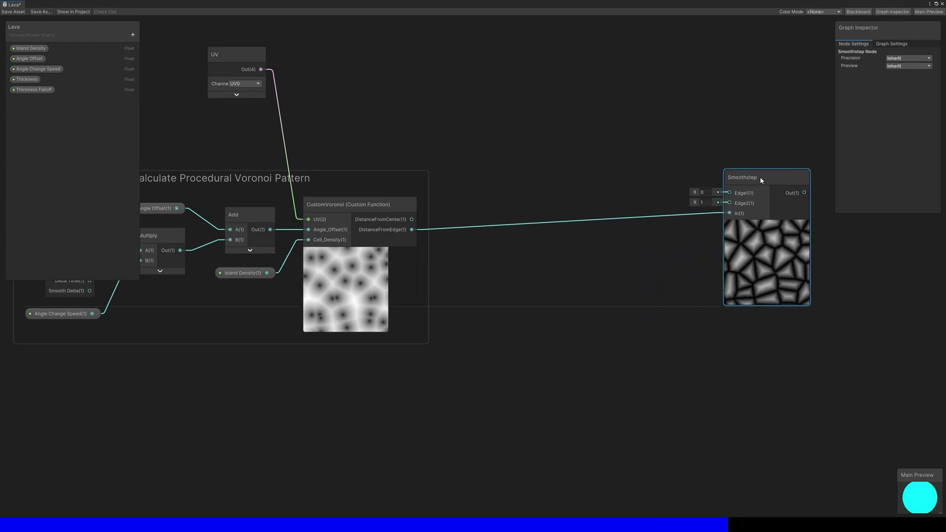
{"action": "left_click", "coordinate": [717, 114]}
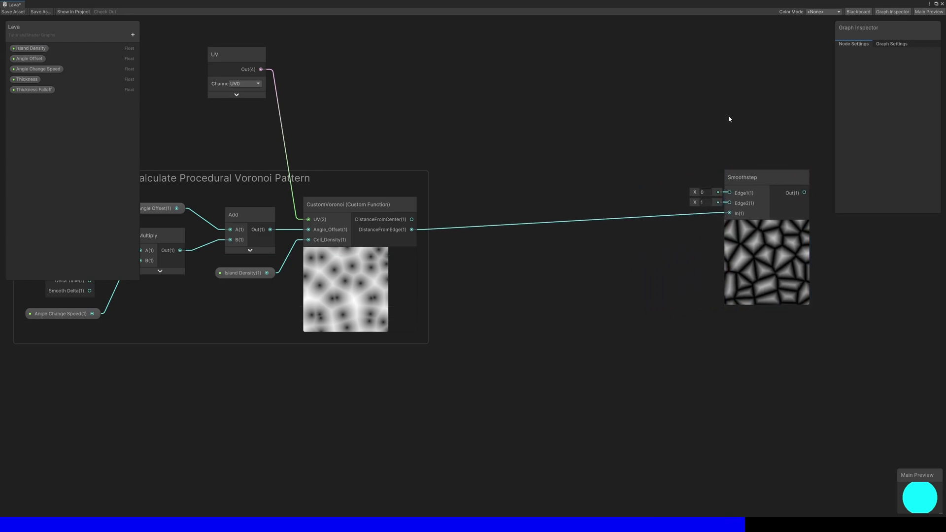
- Place the Thickness property in the graph and connect it to the Smoothstep node's Edge1 input
{"action": "left_click_drag", "start_coordinate": [27, 80], "coordinate": [730, 192]}
{"action": "left_click_drag", "start_coordinate": [578, 140], "coordinate": [526, 144]}
{"action": "left_click", "coordinate": [549, 108]}
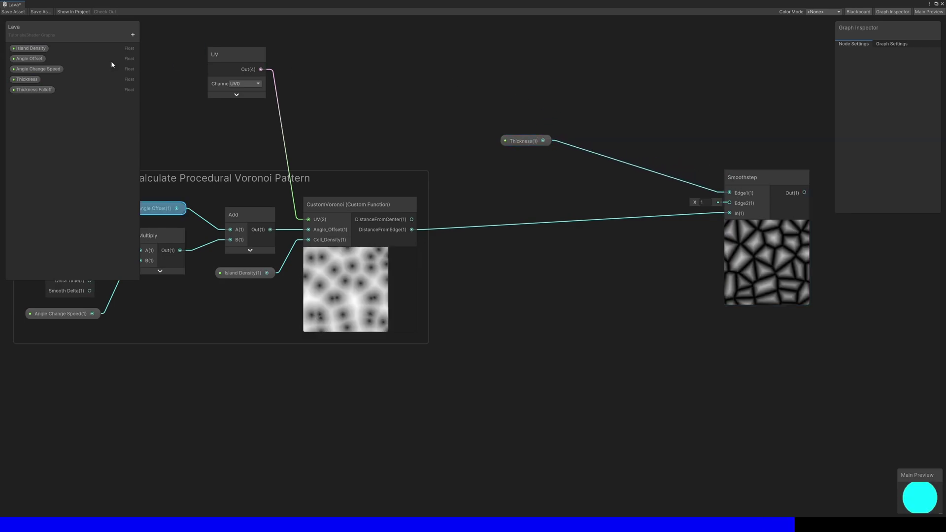
- Sum Thickness and Thickness Falloff with an Add node and connect the result to the Smoothstep node's Edge2 input
{"action": "left_click_drag", "start_coordinate": [33, 90], "coordinate": [517, 160]}
{"action": "left_click_drag", "start_coordinate": [510, 193], "coordinate": [512, 195]}
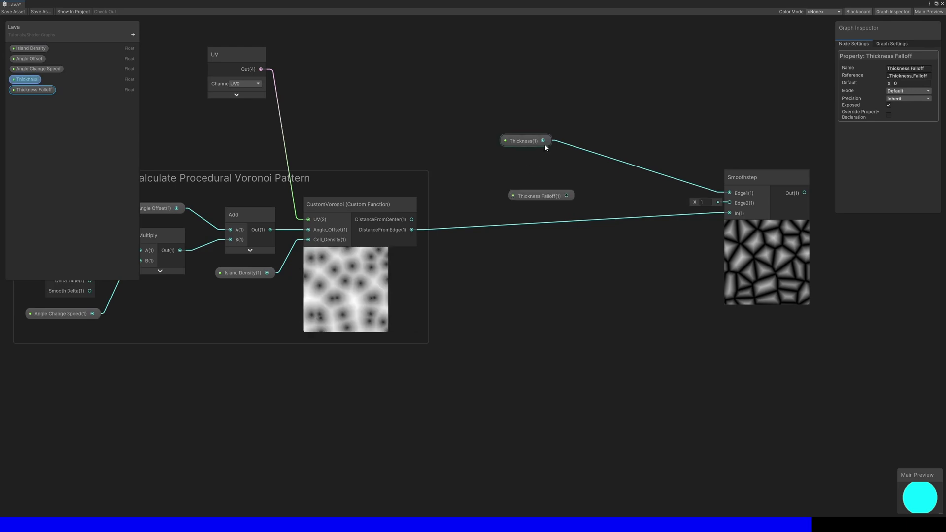
{"action": "left_click_drag", "start_coordinate": [543, 141], "coordinate": [585, 164]}
{"action": "type", "text": "add"}
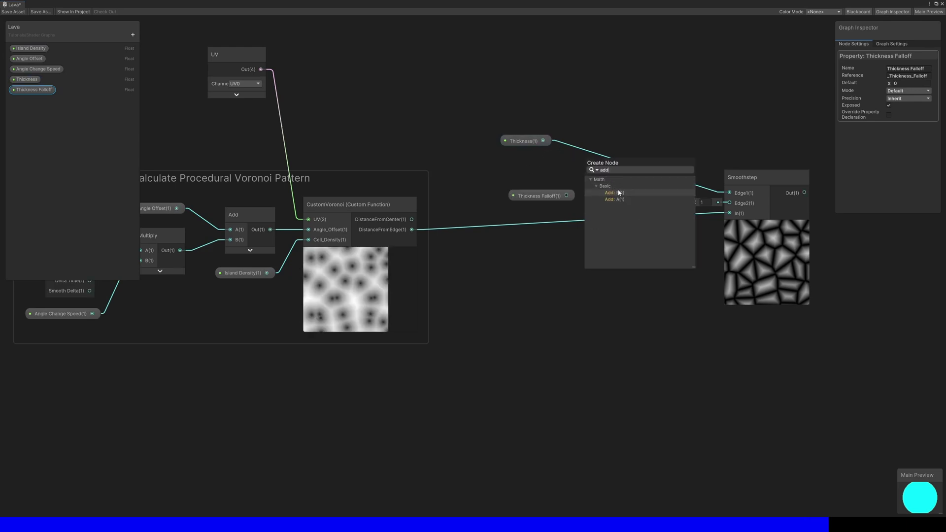
{"action": "left_click", "coordinate": [620, 199]}
{"action": "left_click", "coordinate": [621, 196]}
{"action": "left_click_drag", "start_coordinate": [611, 168], "coordinate": [613, 187]}
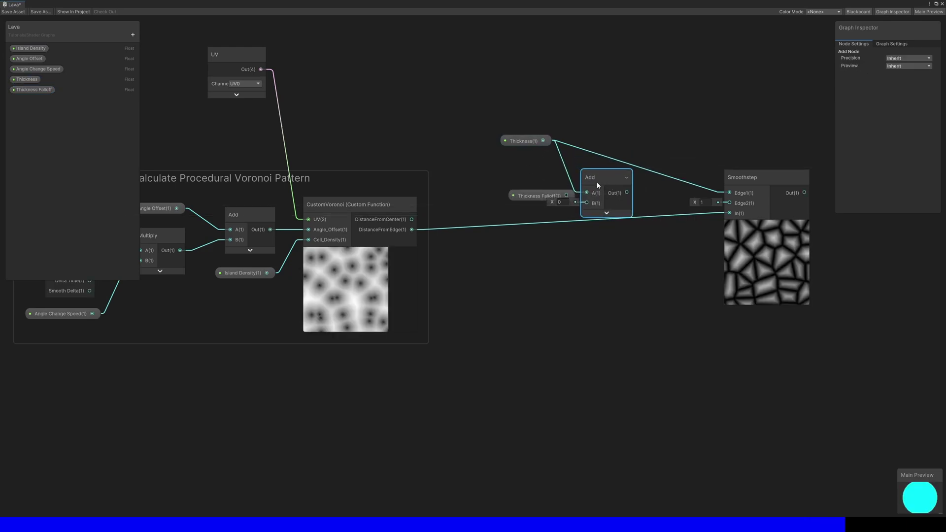
{"action": "left_click_drag", "start_coordinate": [540, 196], "coordinate": [730, 203]}
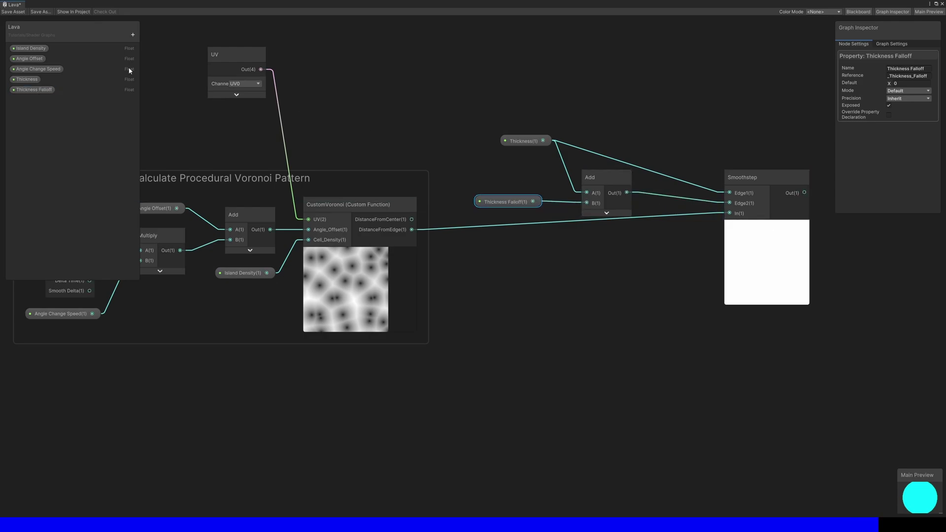
- Set the default value of both the Thickness and Thickness Falloff properties to 0.1
{"action": "left_click", "coordinate": [30, 81]}
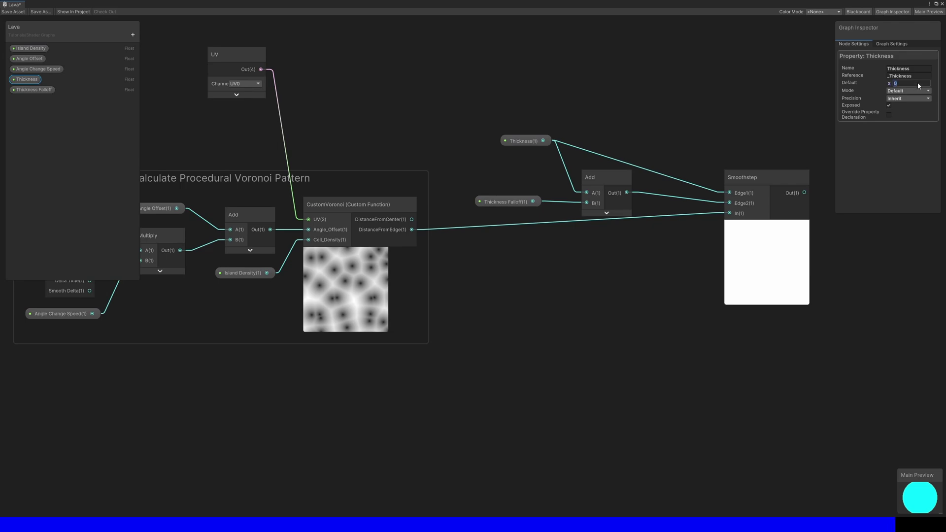
{"action": "type", "text": ".1"}
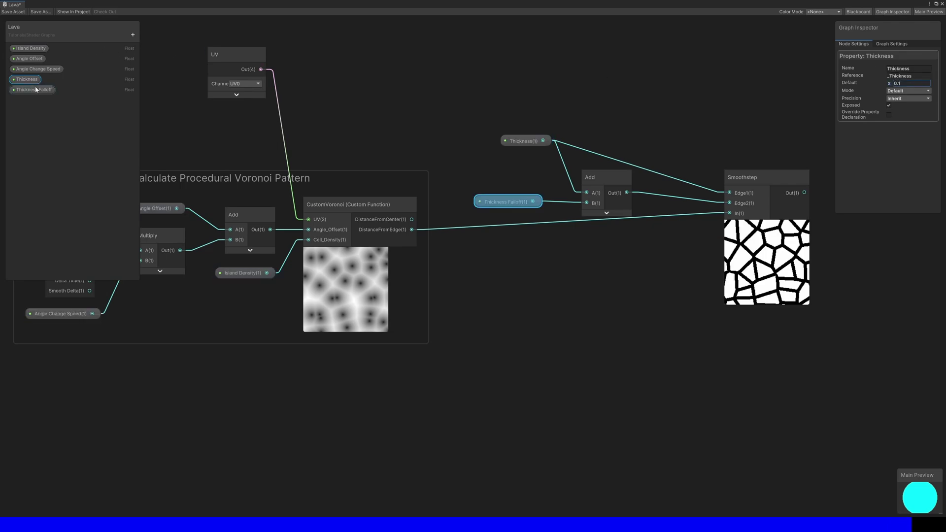
{"action": "left_click", "coordinate": [33, 90]}
{"action": "type", "text": ".1"}
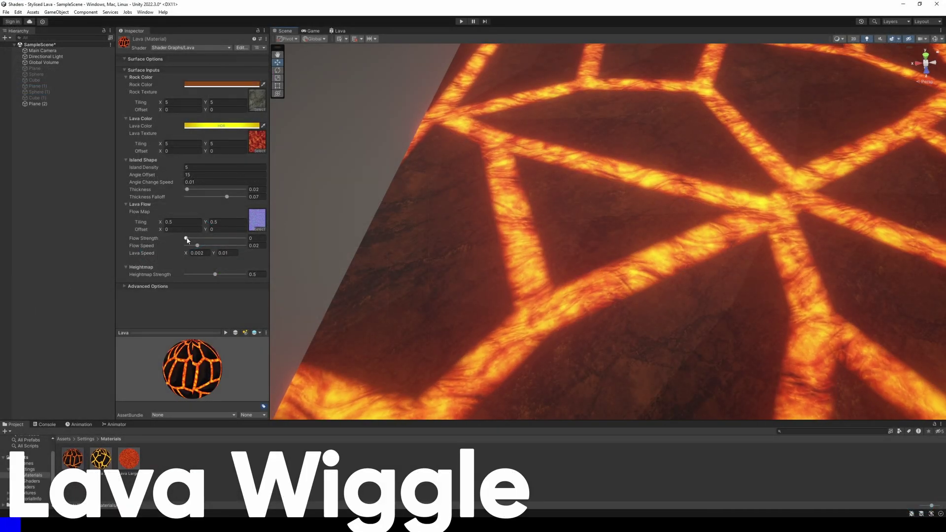
- Raise the Flow Strength of the Lava material slightly above zero in the Unity scene editor to preview the lava wiggle
{"action": "left_click", "coordinate": [187, 240]}
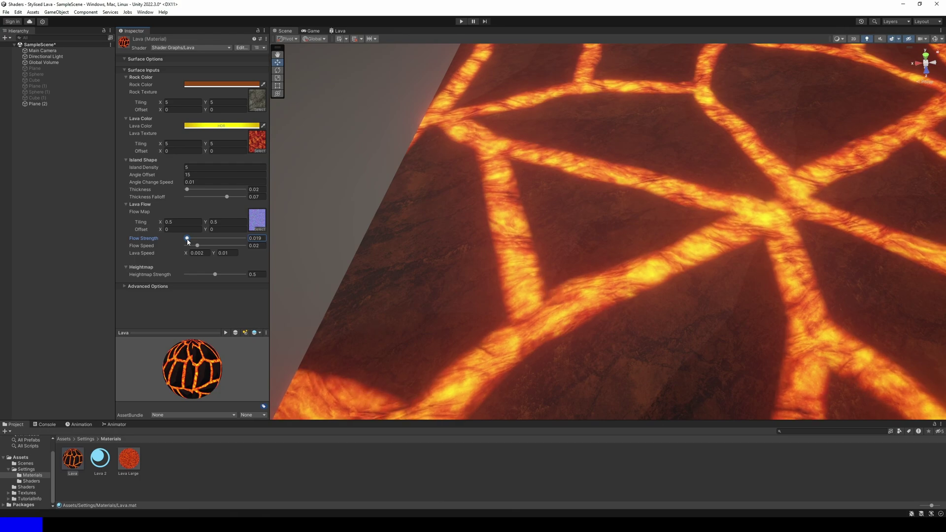
{"action": "left_click_drag", "start_coordinate": [188, 241], "coordinate": [188, 242]}
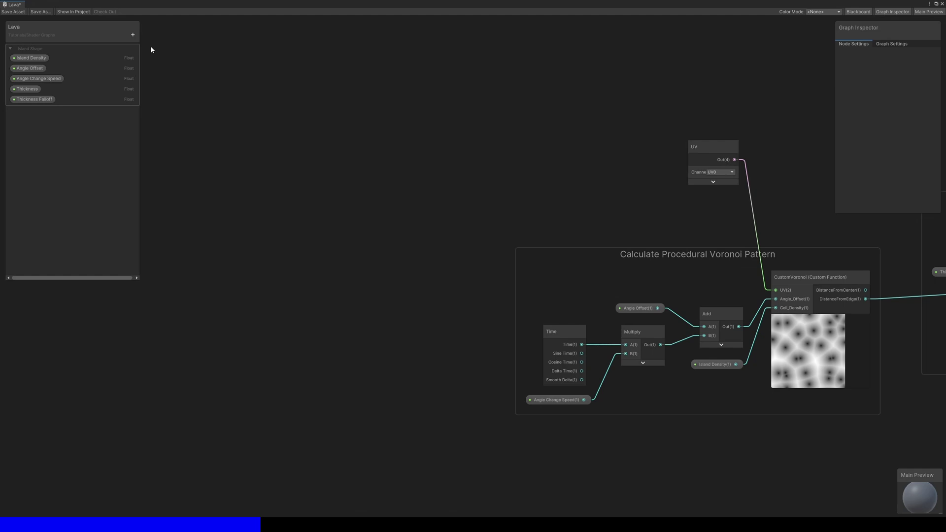
- Create a Texture 2D property named Flow Map in the Lava shader graph
{"action": "left_click", "coordinate": [133, 34]}
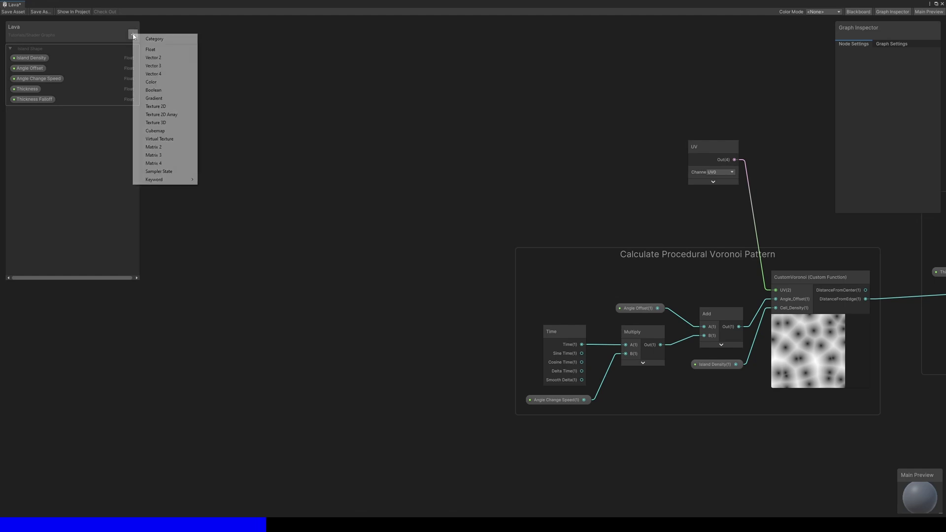
{"action": "left_click", "coordinate": [166, 105]}
{"action": "type", "text": "Flow M"}
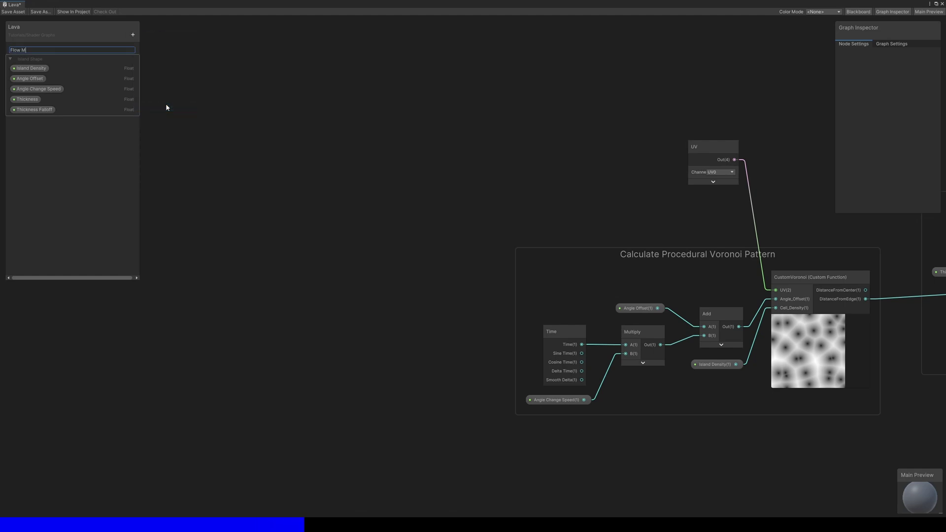
{"action": "type", "text": "ap"}
{"action": "key", "text": "Return"}
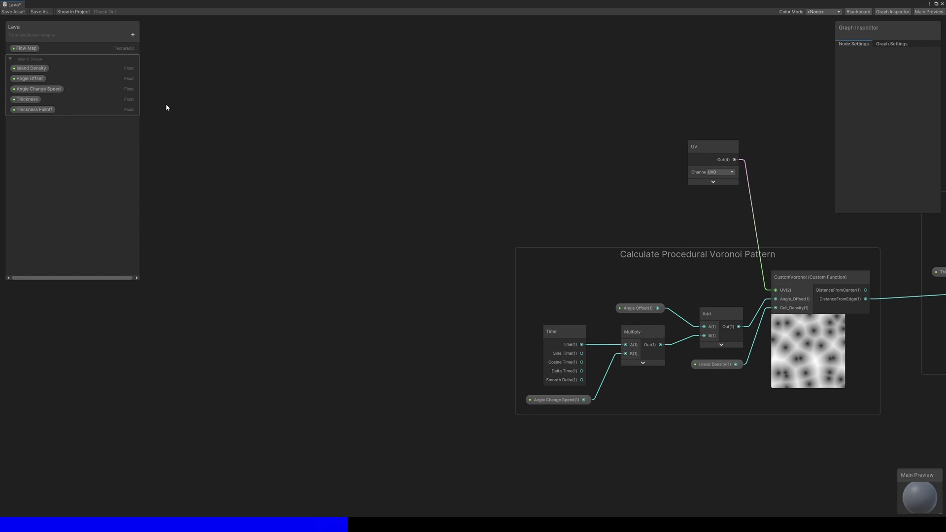
- Create two Float properties named Flow Strength and Flow Speed below Flow Map
{"action": "left_click", "coordinate": [132, 35]}
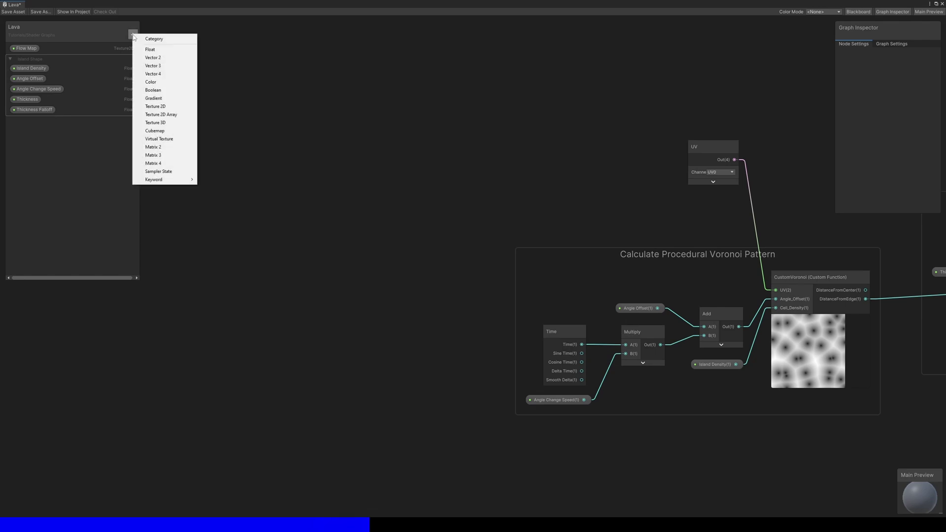
{"action": "left_click", "coordinate": [149, 50]}
{"action": "type", "text": "Flow Strength"}
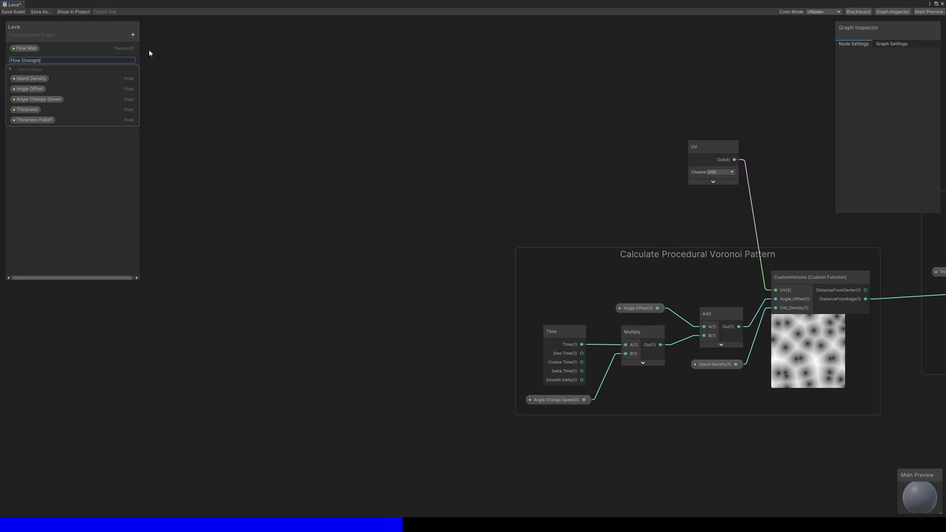
{"action": "key", "text": "Return"}
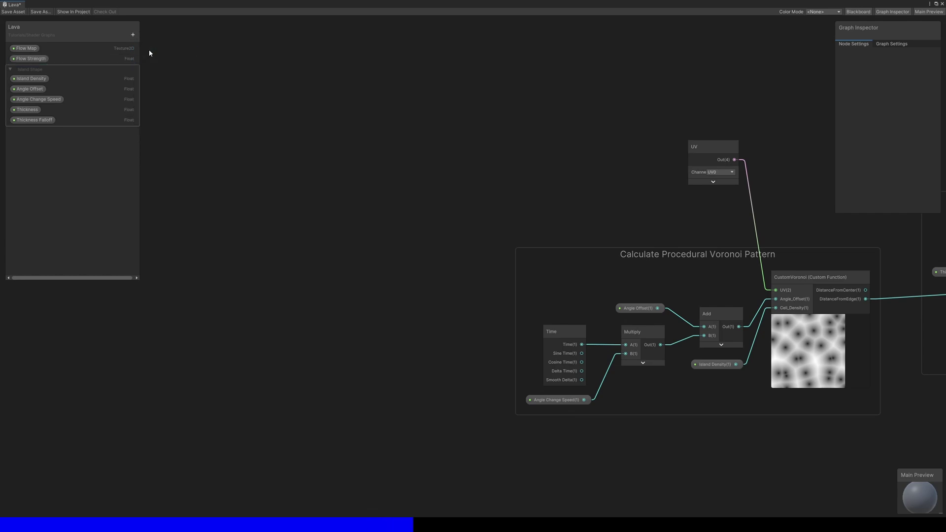
{"action": "left_click", "coordinate": [133, 35]}
{"action": "left_click", "coordinate": [148, 49]}
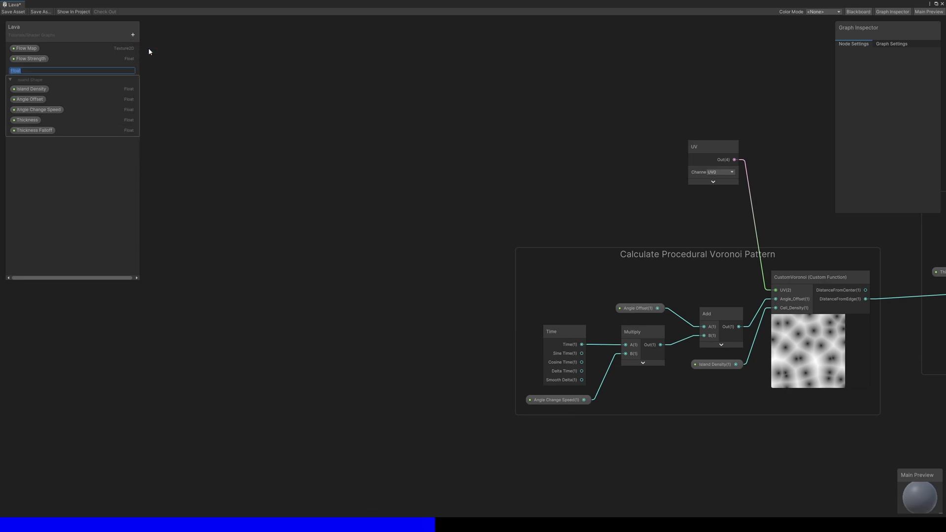
{"action": "type", "text": "Flow Speed"}
{"action": "key", "text": "Return"}
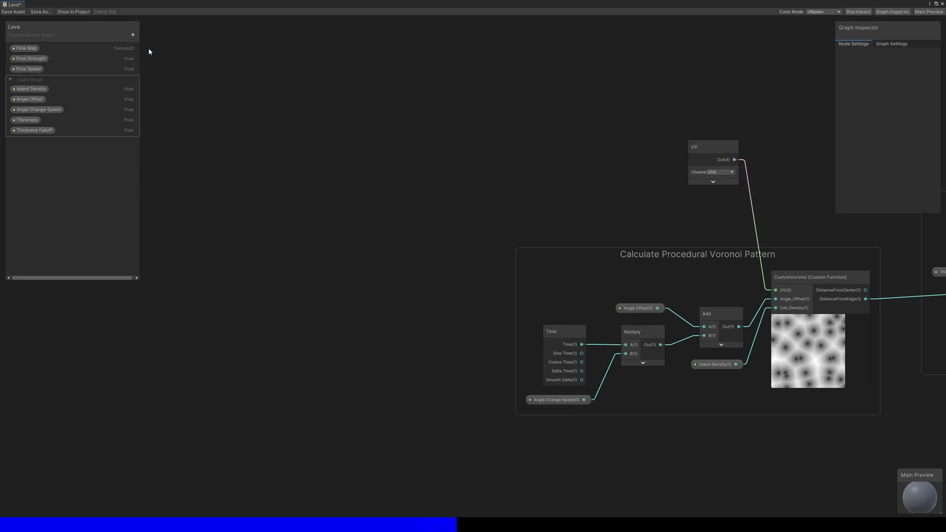
{"action": "left_click", "coordinate": [26, 48]}
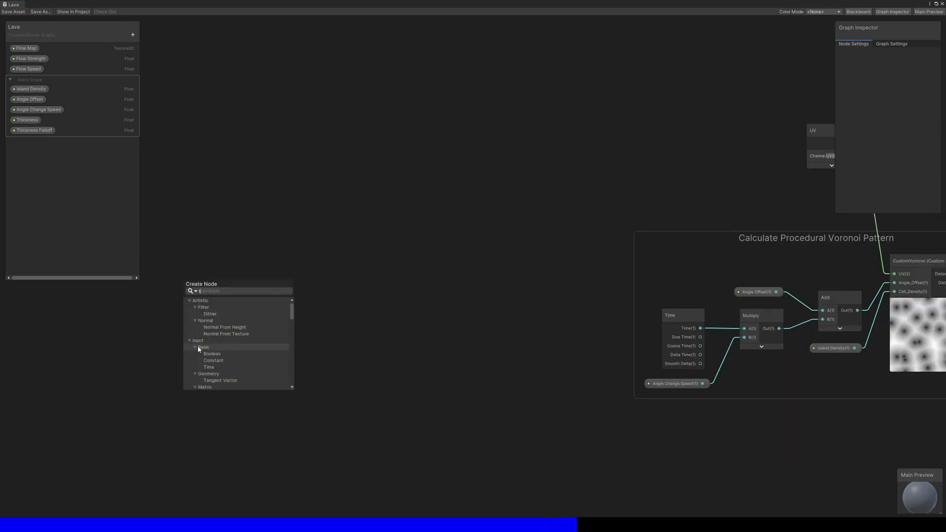
- Add a Time node before the Voronoi group and multiply its Time output by the Flow Speed property in a Multiply node
{"action": "type", "text": "time"}
{"action": "left_click", "coordinate": [207, 321]}
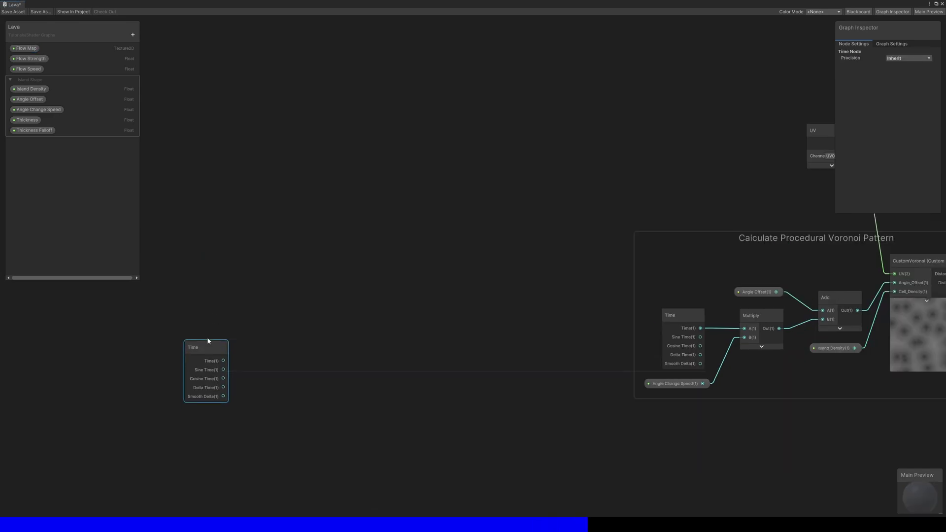
{"action": "left_click_drag", "start_coordinate": [36, 69], "coordinate": [183, 397]}
{"action": "left_click_drag", "start_coordinate": [220, 344], "coordinate": [262, 353]}
{"action": "type", "text": "mul"}
{"action": "key", "text": "Return"}
{"action": "left_click_drag", "start_coordinate": [226, 397], "coordinate": [257, 358]}
{"action": "left_click", "coordinate": [290, 376]}
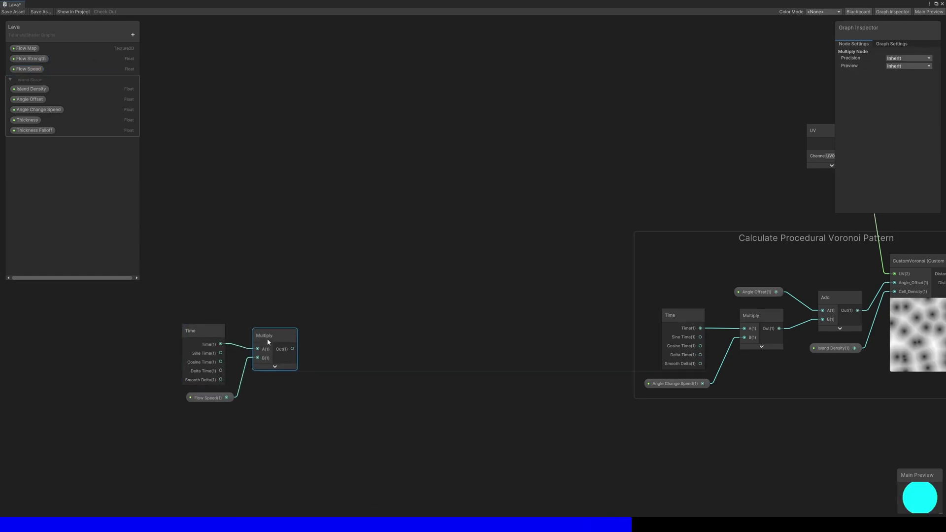
- Add a UV node above the Flow Speed Multiply node and sum both outputs in a new Add node
{"action": "right_click", "coordinate": [255, 238]}
{"action": "left_click", "coordinate": [261, 239]}
{"action": "type", "text": "uv"}
{"action": "key", "text": "Return"}
{"action": "left_click", "coordinate": [282, 266]}
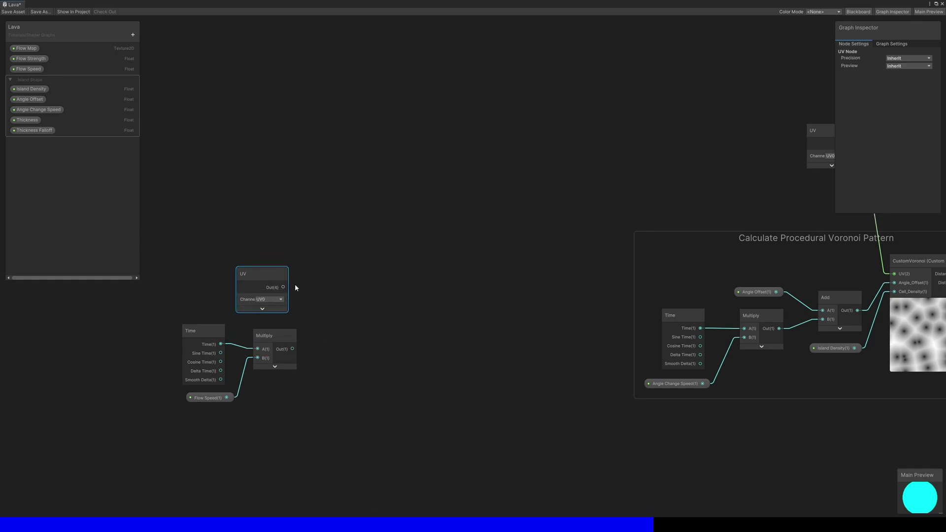
{"action": "key", "text": "space"}
{"action": "type", "text": "add"}
{"action": "key", "text": "Return"}
{"action": "left_click_drag", "start_coordinate": [292, 349], "coordinate": [319, 320]}
{"action": "left_click", "coordinate": [351, 329]}
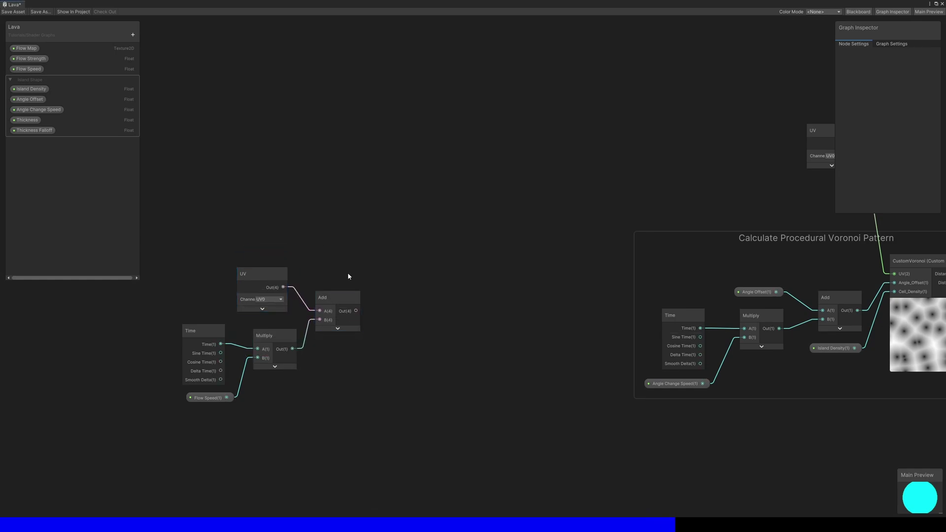
- Add a Sample Texture 2D node with Flow Map feeding its Texture input and the Add result feeding its UV input
{"action": "key", "text": "space"}
{"action": "type", "text": "sample texture 2"}
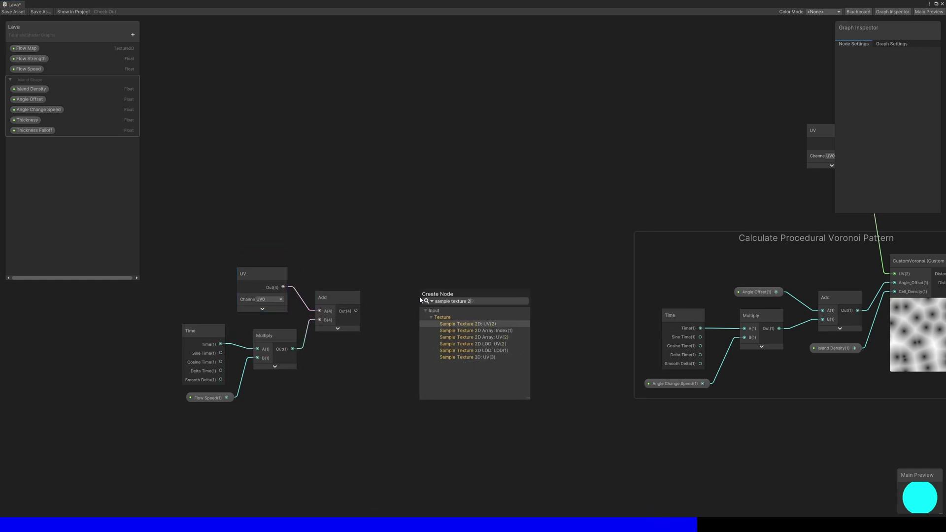
{"action": "key", "text": "Return"}
{"action": "left_click_drag", "start_coordinate": [26, 48], "coordinate": [388, 285]}
{"action": "left_click", "coordinate": [409, 219]}
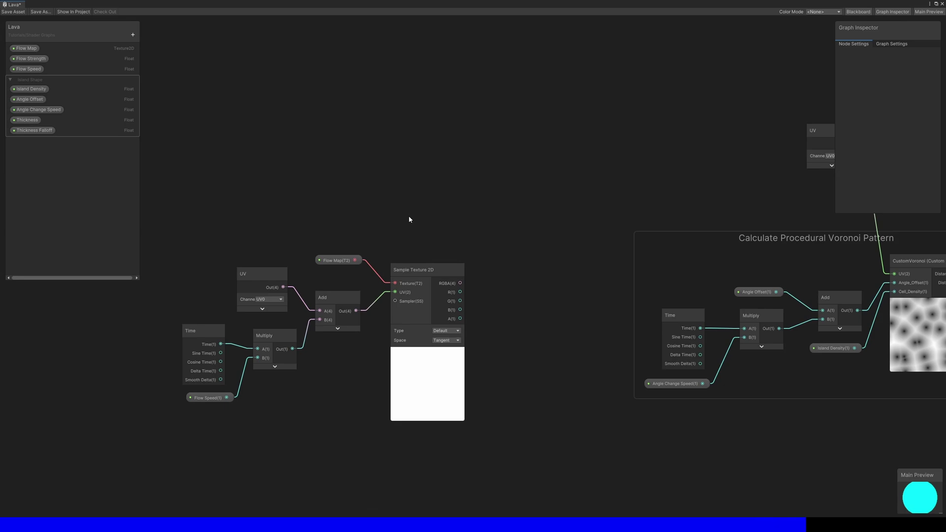
- Multiply the Flow Map sample's RGBA output by the Flow Strength property in a new Multiply node
{"action": "left_click_drag", "start_coordinate": [460, 283], "coordinate": [503, 270]}
{"action": "type", "text": "multiply"}
{"action": "left_click", "coordinate": [543, 312]}
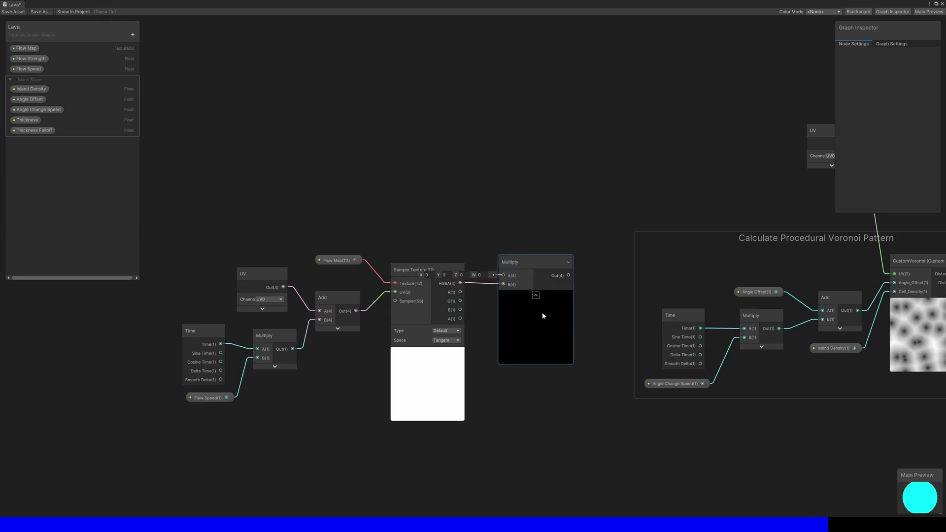
{"action": "left_click_drag", "start_coordinate": [30, 59], "coordinate": [438, 241]}
- Add a UV node above the Flow Strength Multiply node and connect it to the A input of a new Add node
{"action": "key", "text": "space"}
{"action": "type", "text": "uv"}
{"action": "key", "text": "Return"}
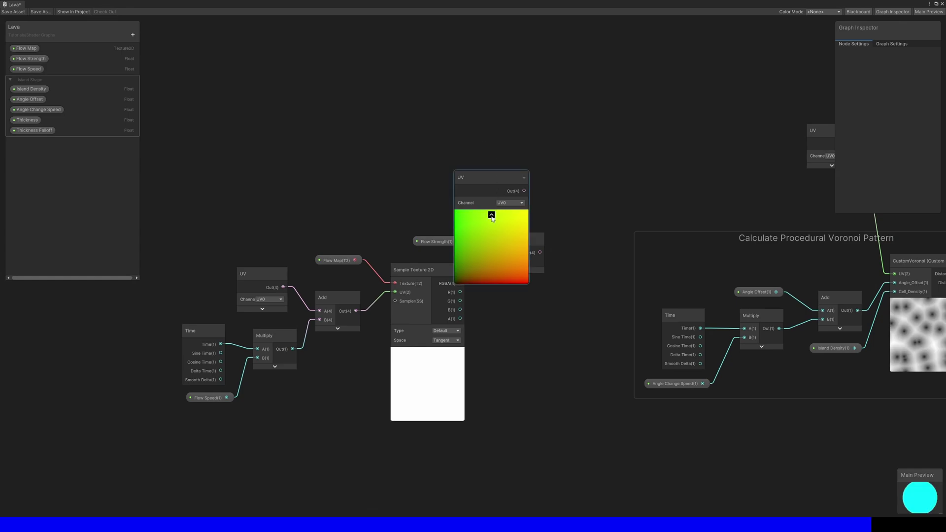
{"action": "left_click_drag", "start_coordinate": [514, 184], "coordinate": [572, 226]}
{"action": "type", "text": "add"}
{"action": "left_click", "coordinate": [617, 262]}
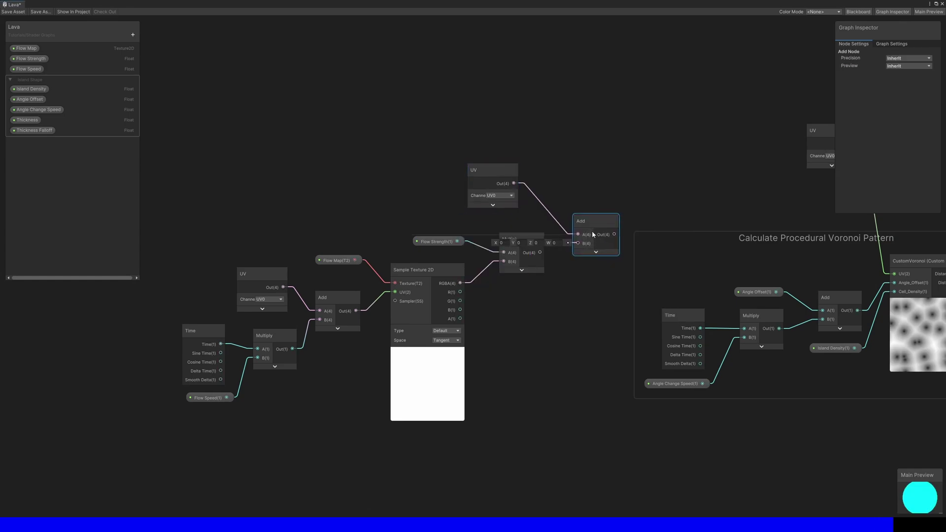
- Add the Flow Strength Multiply result to the UVs and connect the sum to CustomVoronoi's UV input
{"action": "left_click", "coordinate": [542, 254]}
{"action": "left_click_drag", "start_coordinate": [541, 253], "coordinate": [894, 275]}
{"action": "left_click", "coordinate": [621, 185]}
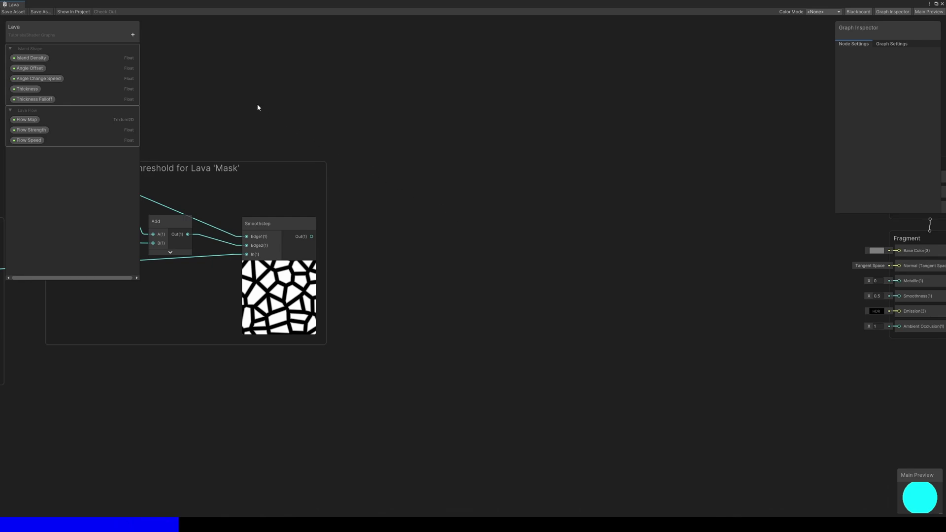
- Create a Color property named Rock Color
{"action": "left_click", "coordinate": [132, 35]}
{"action": "left_click", "coordinate": [161, 82]}
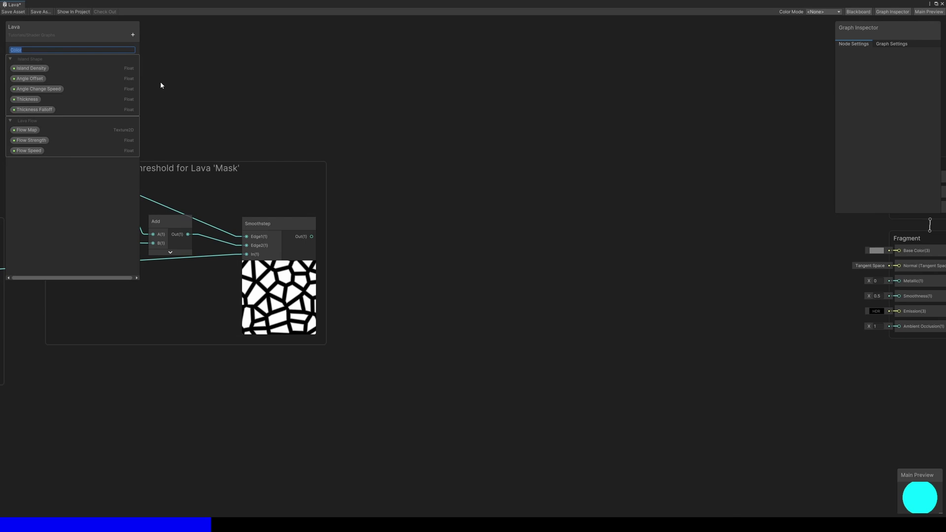
{"action": "type", "text": "Rock Color"}
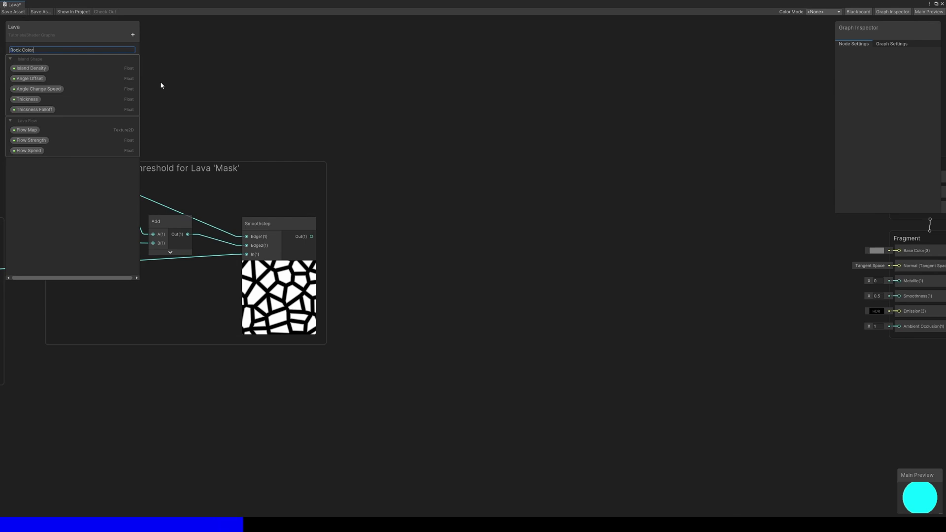
{"action": "key", "text": "Return"}
- Create a Texture 2D property named Rock Texture below Rock Color
{"action": "left_click", "coordinate": [132, 35]}
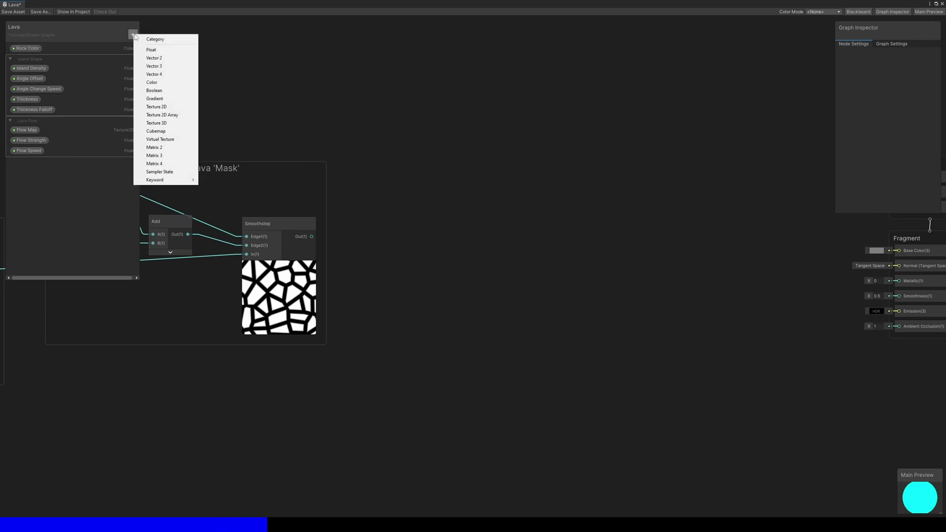
{"action": "left_click", "coordinate": [159, 106]}
{"action": "type", "text": "Rock Te"}
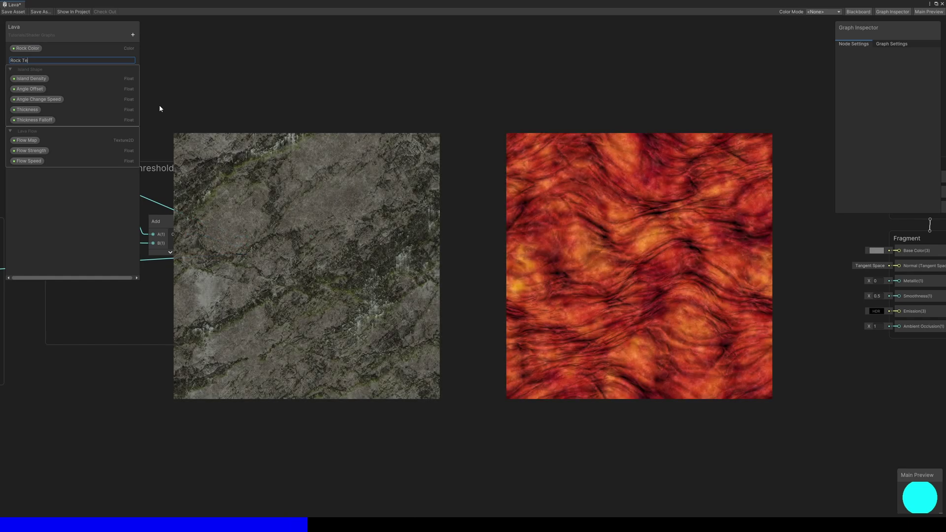
{"action": "type", "text": "xture"}
{"action": "key", "text": "Return"}
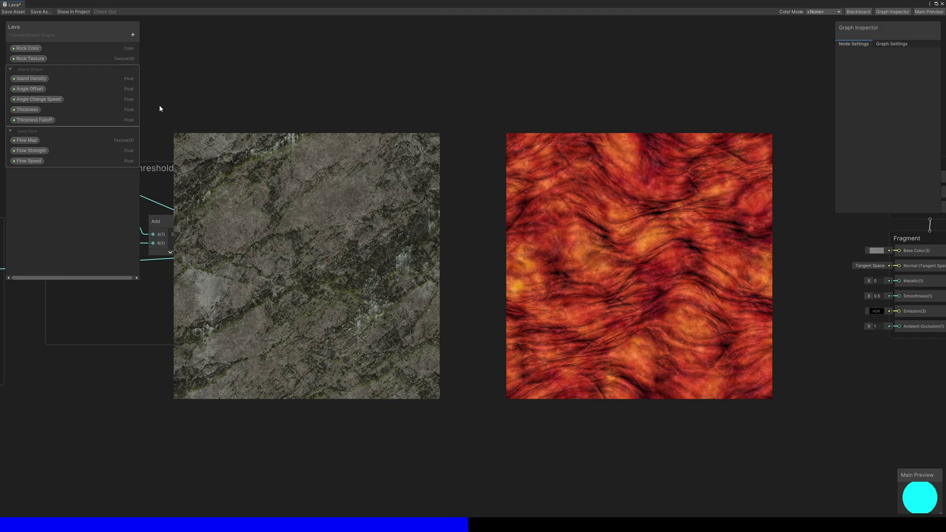
- Add a Lerp node with its T input fed by the Smoothstep output and place it near the Fragment block
{"action": "left_click_drag", "start_coordinate": [312, 237], "coordinate": [526, 237]}
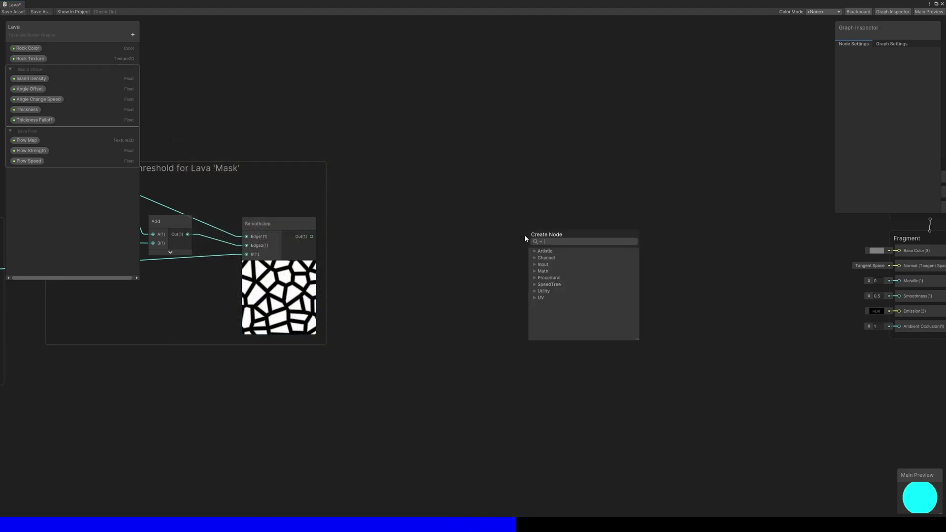
{"action": "type", "text": "lerp"}
{"action": "left_click", "coordinate": [562, 291]}
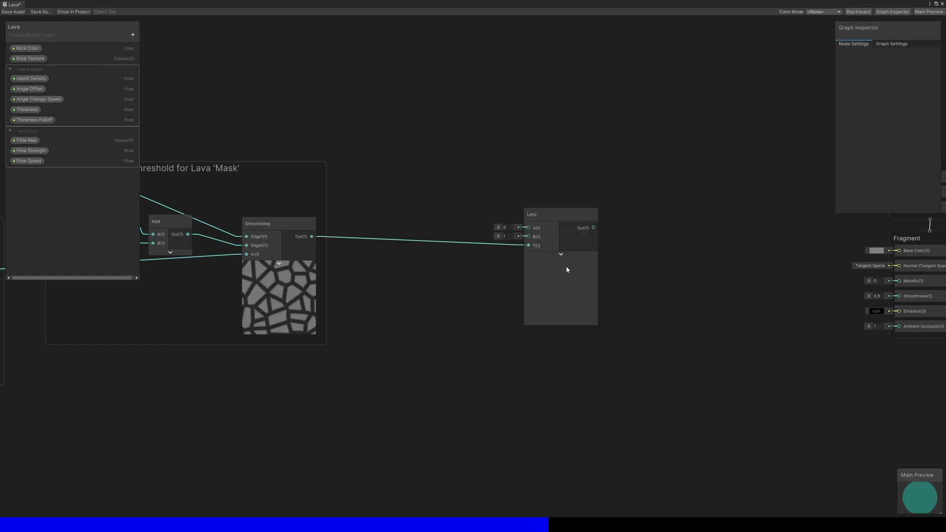
{"action": "left_click_drag", "start_coordinate": [567, 214], "coordinate": [721, 205]}
{"action": "left_click", "coordinate": [677, 155]}
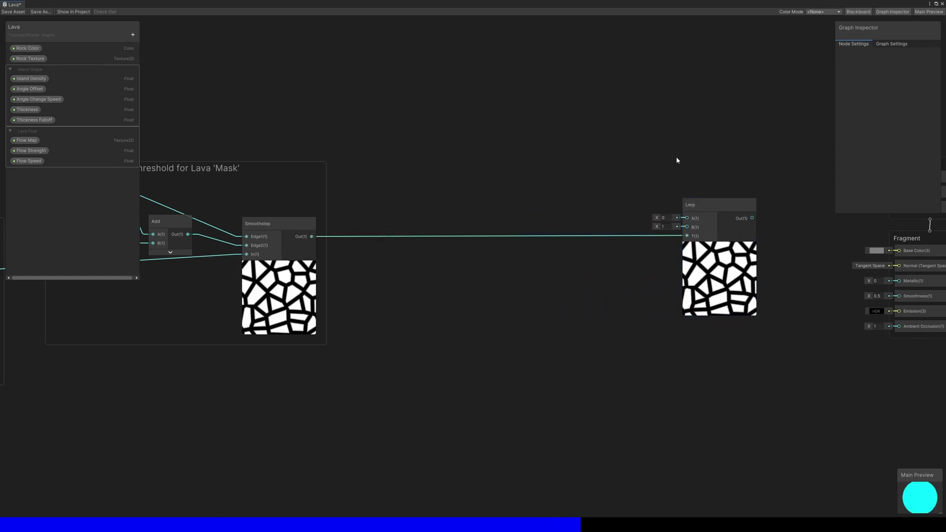
- Add a black Color node above the Lerp node and connect it to the Lerp's A input
{"action": "right_click", "coordinate": [547, 73]}
{"action": "left_click", "coordinate": [557, 78]}
{"action": "type", "text": "color"}
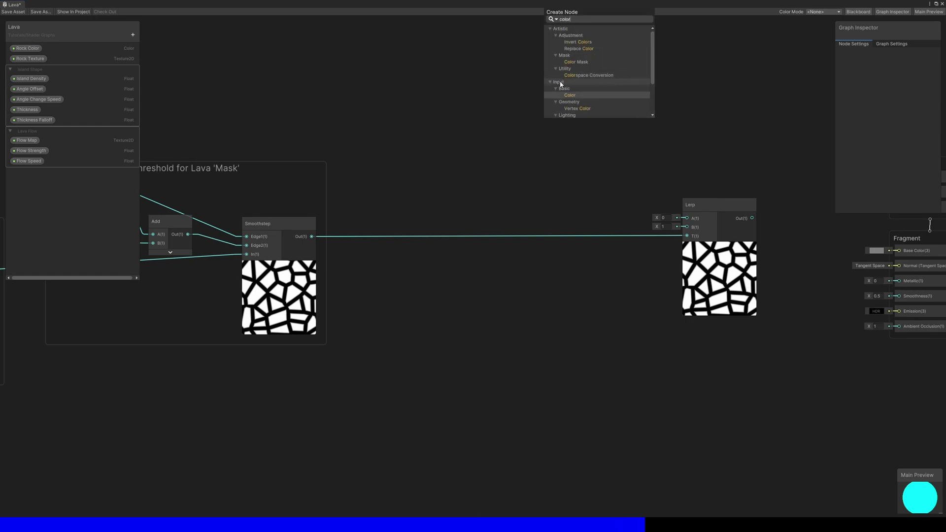
{"action": "left_click", "coordinate": [572, 96]}
{"action": "left_click_drag", "start_coordinate": [586, 103], "coordinate": [687, 217]}
- Place the Rock Texture property in the graph and connect it to the Texture input of a new Sample Texture 2D node
{"action": "left_click_drag", "start_coordinate": [29, 59], "coordinate": [386, 146]}
{"action": "left_click_drag", "start_coordinate": [407, 145], "coordinate": [447, 151]}
{"action": "type", "text": "sample"}
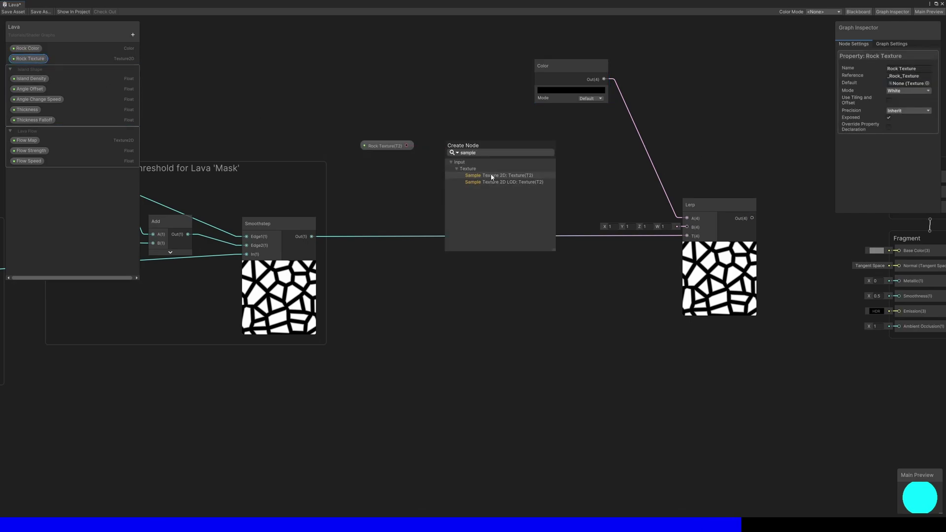
{"action": "left_click", "coordinate": [497, 175]}
- Multiply the rock texture's RGBA output by the Rock Color property and connect the result to the Lerp's B input
{"action": "key", "text": "space"}
{"action": "type", "text": "multiply"}
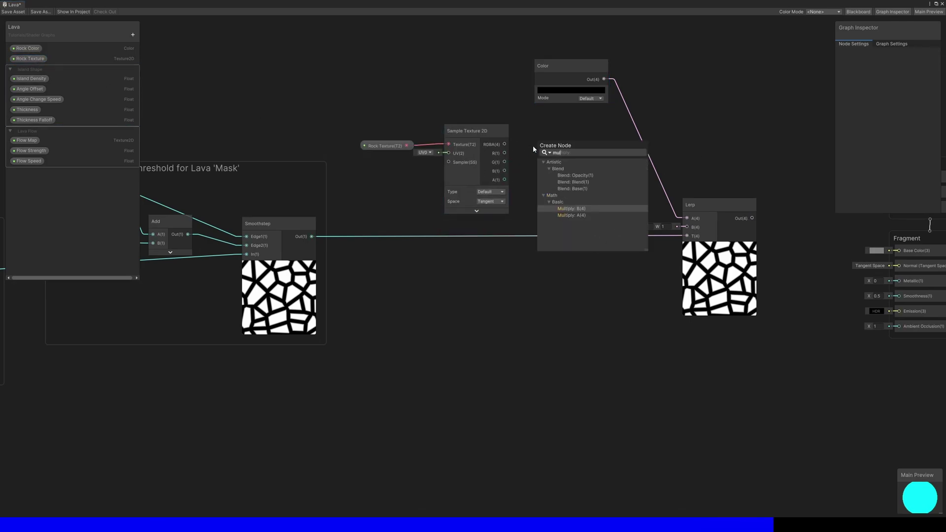
{"action": "key", "text": "Return"}
{"action": "left_click_drag", "start_coordinate": [27, 47], "coordinate": [500, 226]}
{"action": "left_click_drag", "start_coordinate": [538, 227], "coordinate": [689, 227]}
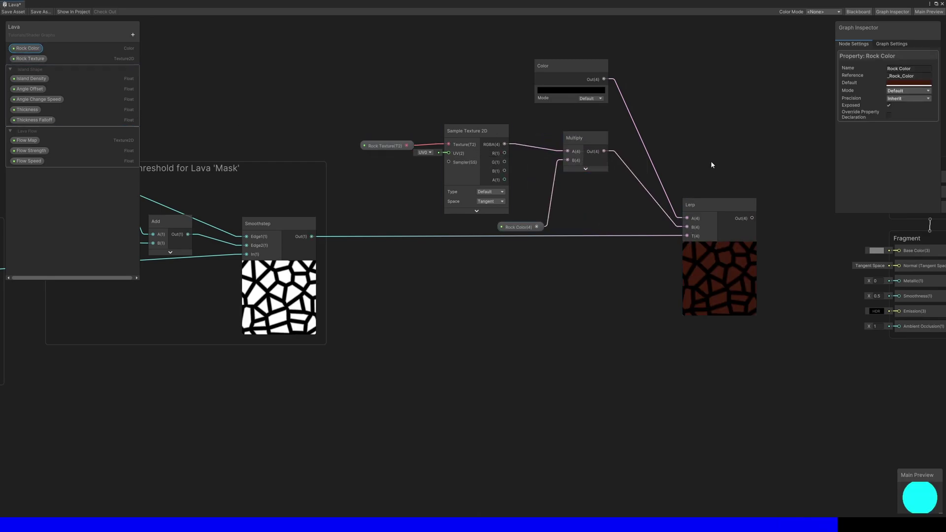
- Connect the rock Lerp's output to Base Color in the Fragment block
{"action": "left_click", "coordinate": [724, 162]}
{"action": "middle_click_drag", "start_coordinate": [739, 160], "coordinate": [531, 209]}
{"action": "left_click_drag", "start_coordinate": [525, 203], "coordinate": [676, 237]}
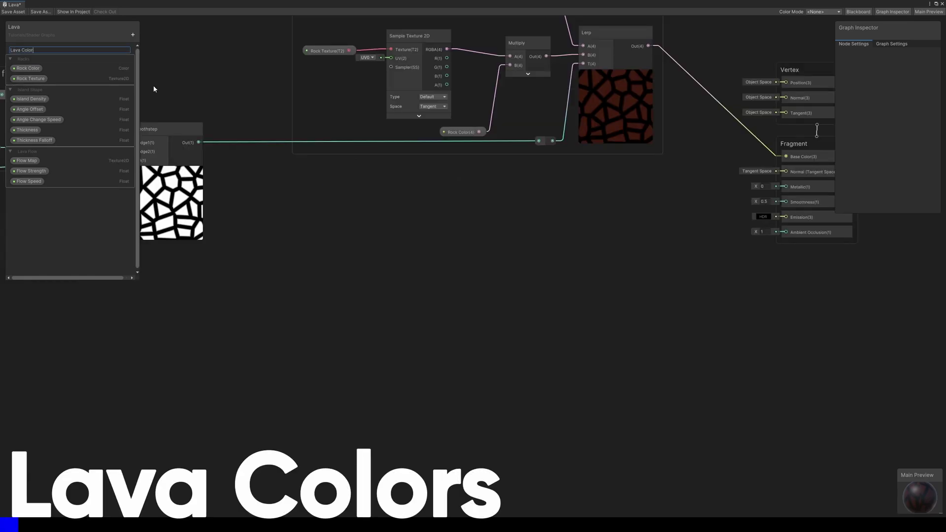
- Finish naming the Lava Color property and create a Texture 2D property named Lava Texture
{"action": "key", "text": "Return"}
{"action": "left_click", "coordinate": [132, 35]}
{"action": "left_click", "coordinate": [156, 107]}
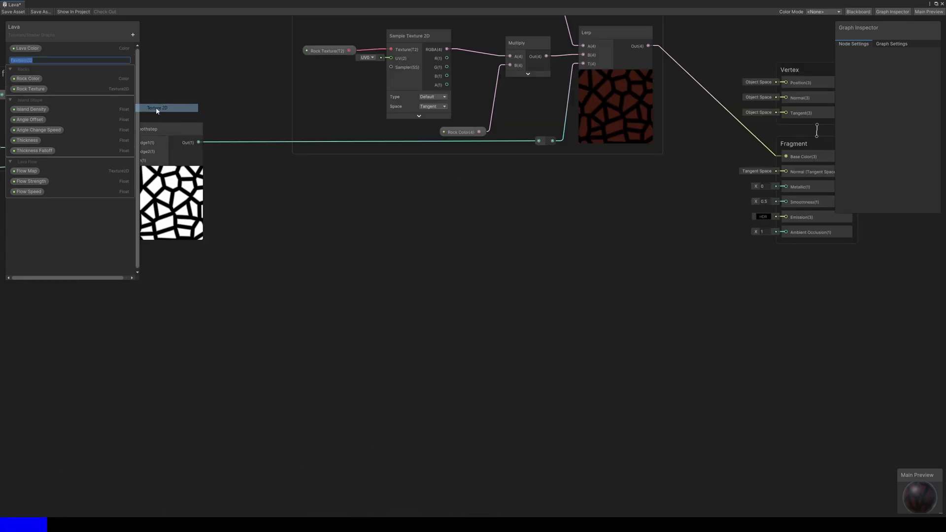
{"action": "type", "text": "Lava Textur"}
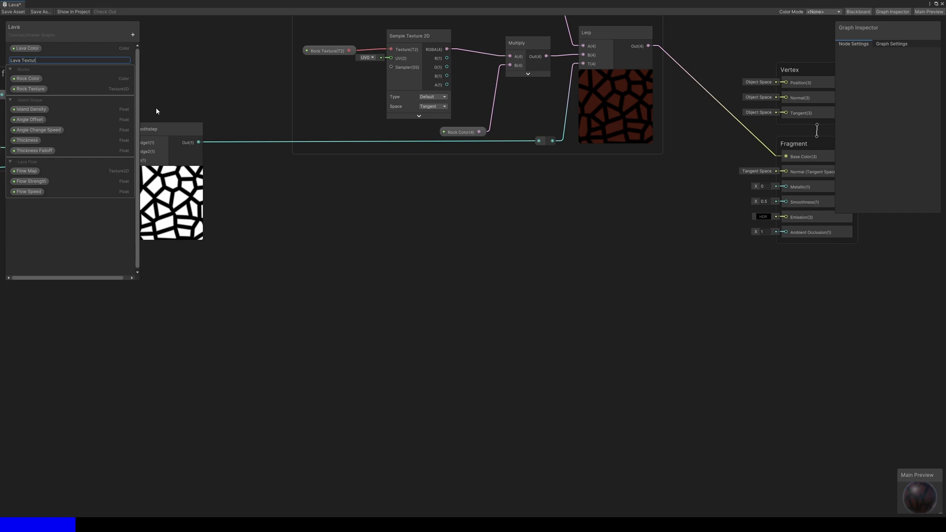
{"action": "type", "text": "e"}
{"action": "key", "text": "Return"}
- Create a Vector 2 property named Lava Speed and place it below Flow Speed in the lava flow category
{"action": "left_click", "coordinate": [133, 34]}
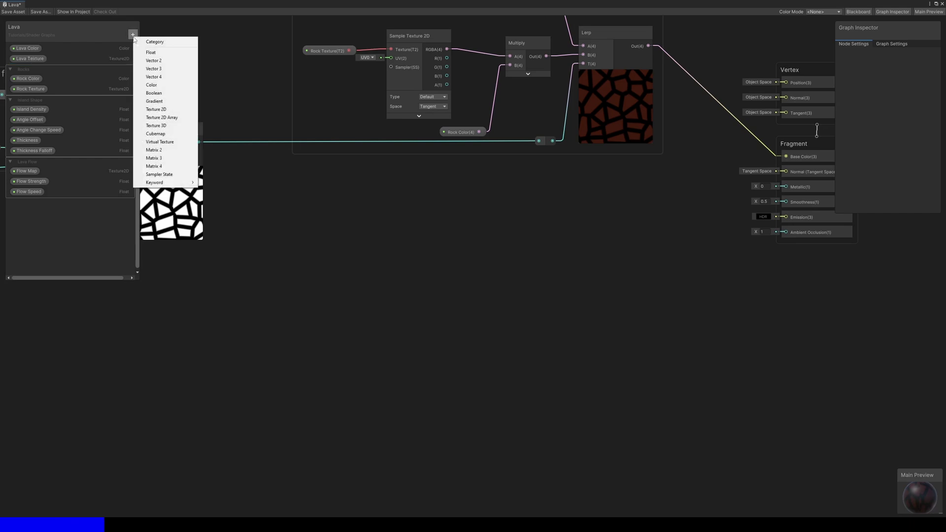
{"action": "left_click", "coordinate": [157, 62]}
{"action": "type", "text": "Lava Sp"}
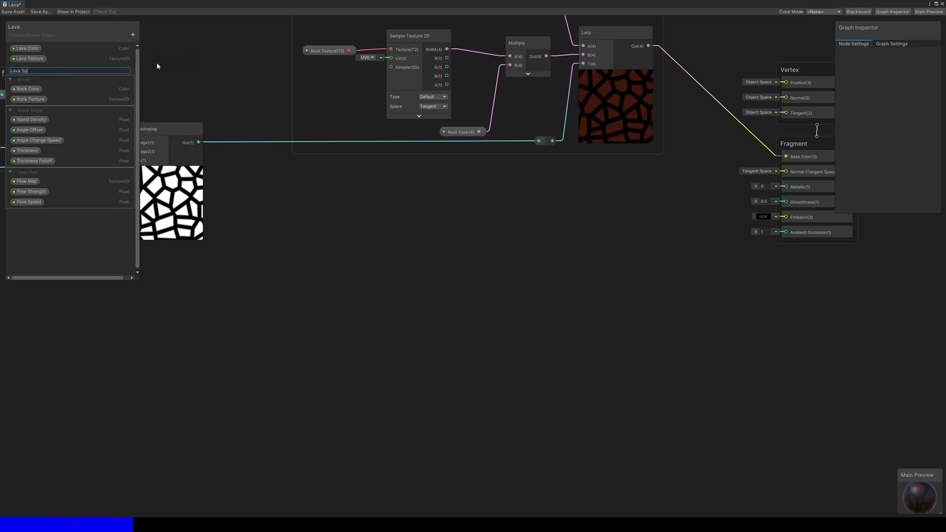
{"action": "type", "text": "eed"}
{"action": "key", "text": "Return"}
{"action": "left_click_drag", "start_coordinate": [43, 69], "coordinate": [34, 206]}
- Switch the Lava Color property to HDR mode and set its default to orange with an intensity of 3
{"action": "left_click", "coordinate": [27, 49]}
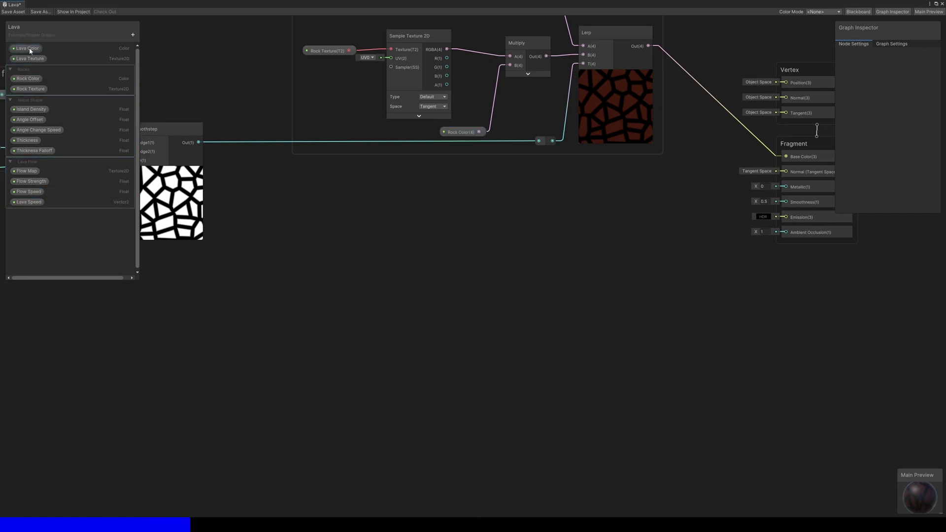
{"action": "left_click", "coordinate": [897, 91]}
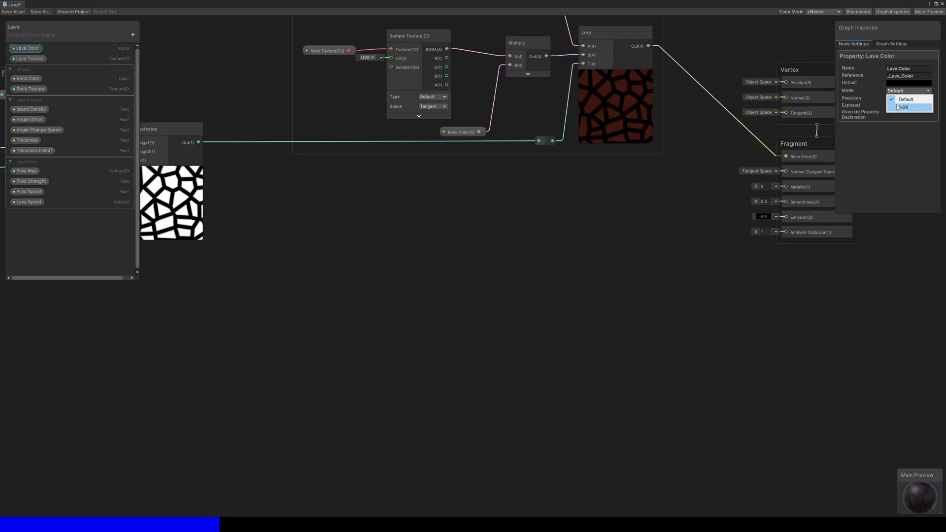
{"action": "left_click", "coordinate": [898, 106]}
{"action": "left_click", "coordinate": [903, 83]}
{"action": "left_click", "coordinate": [920, 122]}
{"action": "left_click_drag", "start_coordinate": [935, 140], "coordinate": [933, 128]}
{"action": "left_click", "coordinate": [930, 239]}
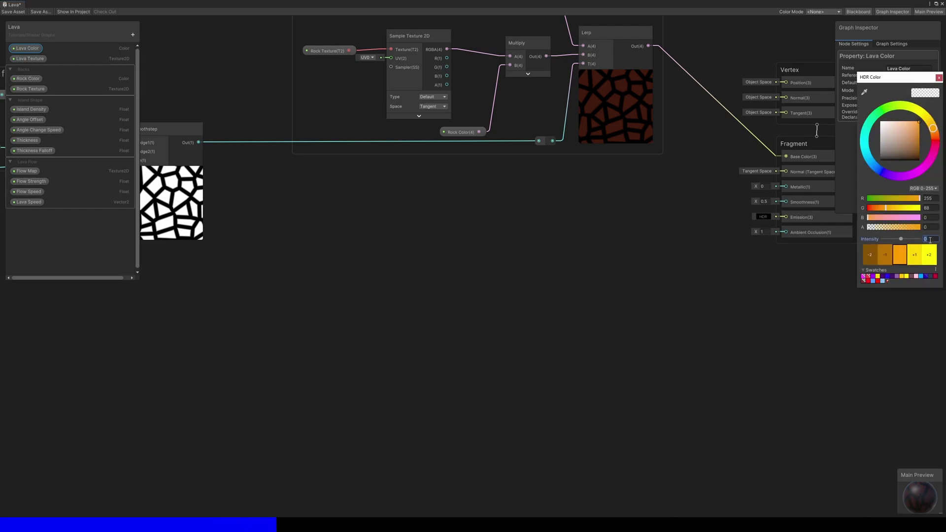
{"action": "type", "text": "3"}
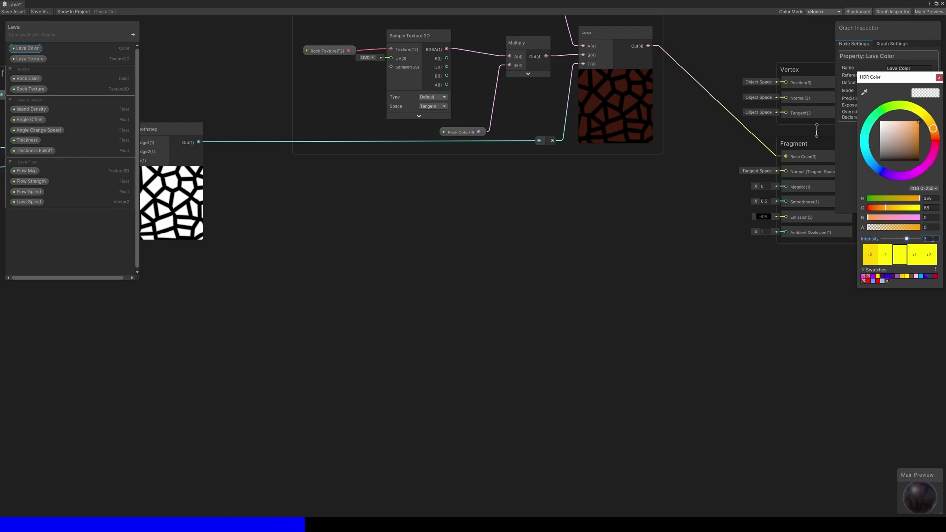
{"action": "left_click", "coordinate": [675, 246]}
- Add a second Lerp below the rock nodes with T fed by the Smoothstep output, and route that wire through a redirect node
{"action": "key", "text": "space"}
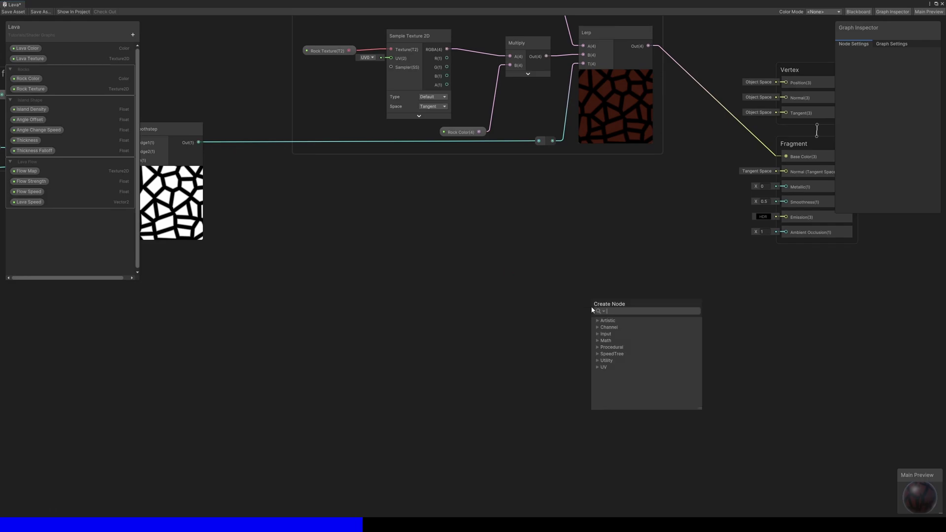
{"action": "type", "text": "lerp"}
{"action": "left_click", "coordinate": [629, 360]}
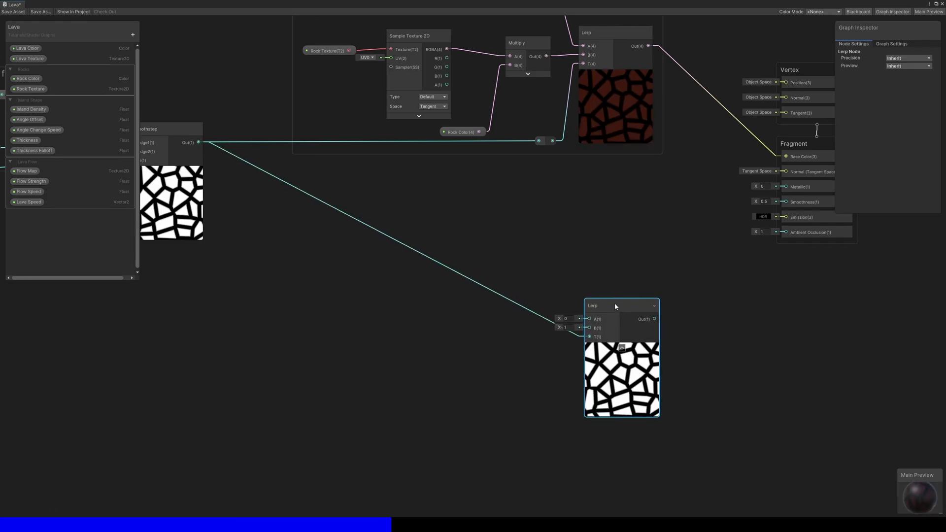
{"action": "double_click", "coordinate": [541, 318]}
{"action": "left_click_drag", "start_coordinate": [540, 318], "coordinate": [275, 341]}
- Add a black Color node and connect it to the new Lerp's B input
{"action": "key", "text": "space"}
{"action": "type", "text": "color"}
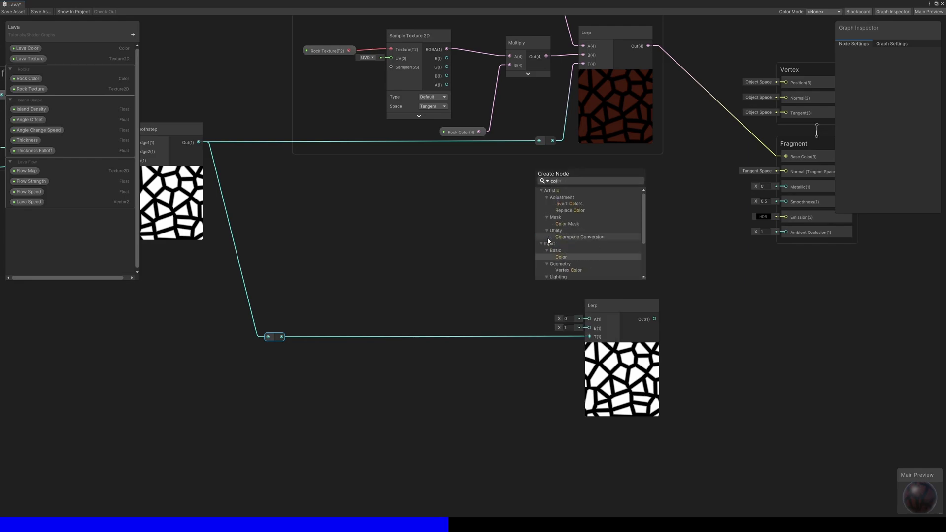
{"action": "left_click", "coordinate": [567, 256]}
{"action": "left_click_drag", "start_coordinate": [568, 257], "coordinate": [590, 327]}
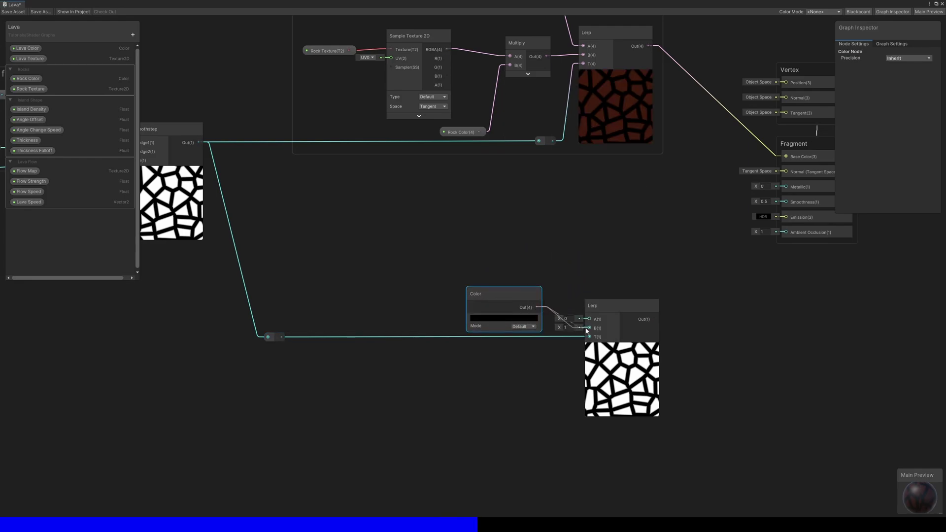
- Add a Sample Texture 2D node above the black Color node and feed its Texture input with the Lava Texture property
{"action": "right_click", "coordinate": [455, 213]}
{"action": "left_click", "coordinate": [454, 213]}
{"action": "type", "text": "sample texture"}
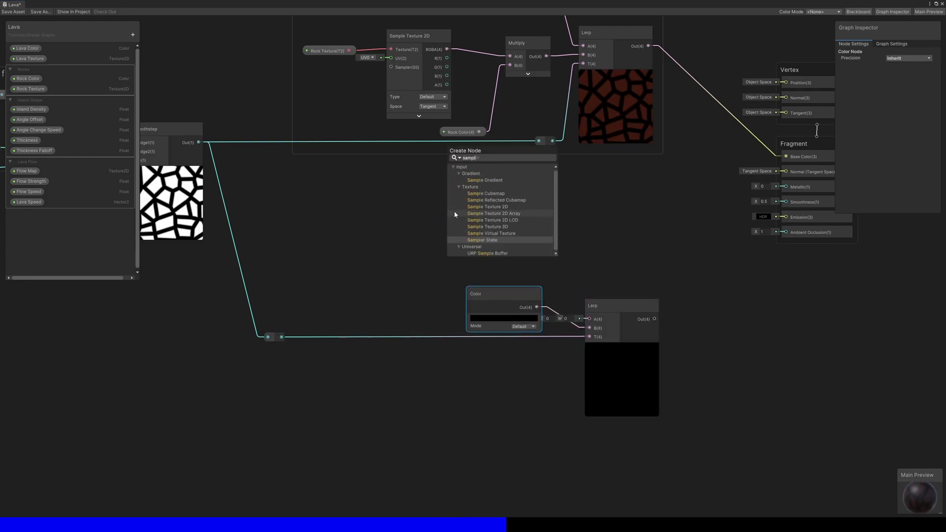
{"action": "key", "text": "Return"}
{"action": "left_click_drag", "start_coordinate": [476, 226], "coordinate": [466, 184]}
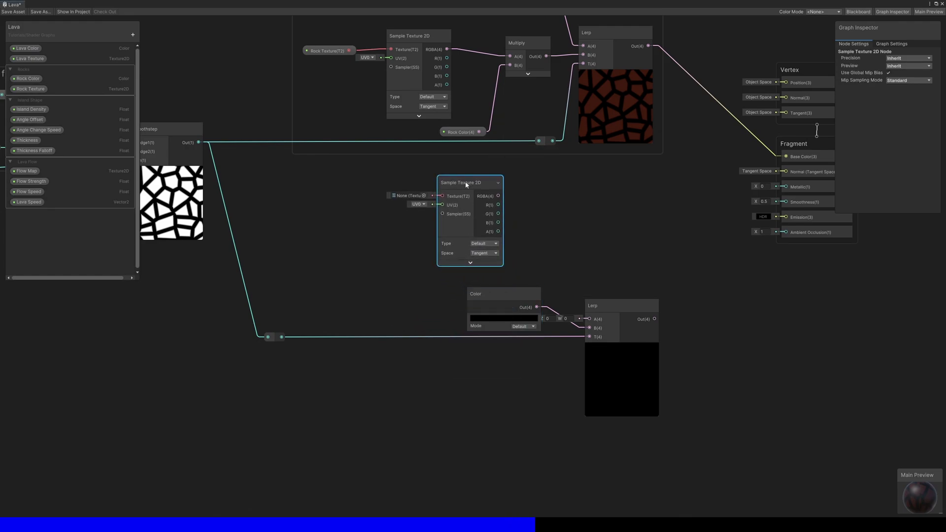
{"action": "left_click_drag", "start_coordinate": [30, 58], "coordinate": [442, 196]}
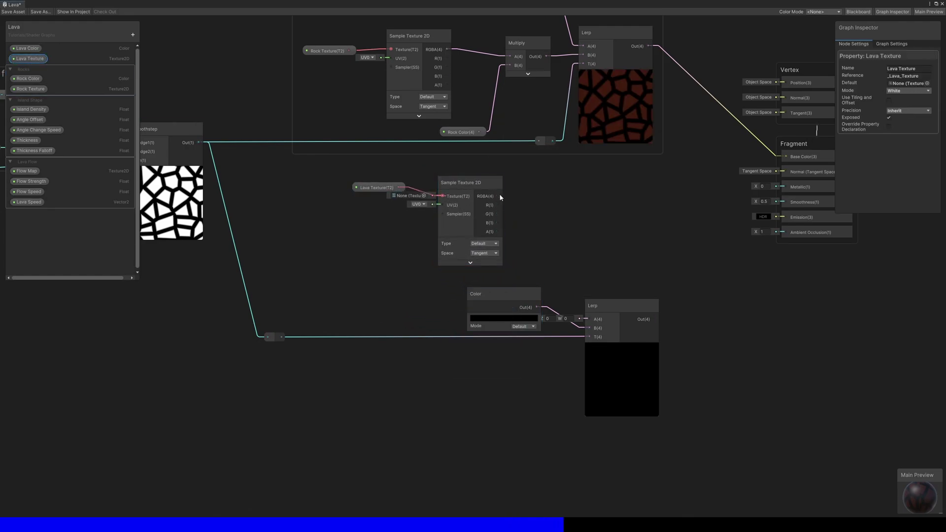
- Multiply the lava texture's RGBA output by the Lava Color property and connect the result to the lower Lerp's A input
{"action": "key", "text": "space"}
{"action": "type", "text": "mul"}
{"action": "left_click", "coordinate": [576, 262]}
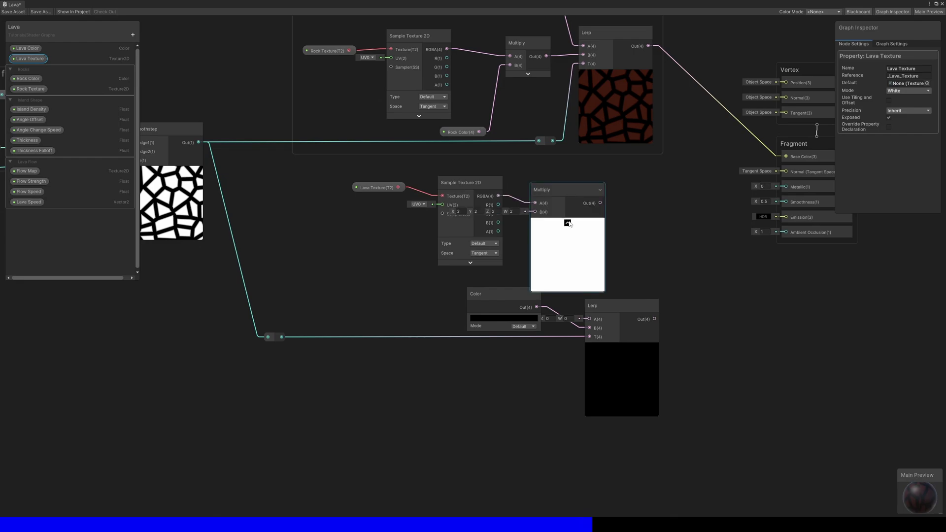
{"action": "left_click_drag", "start_coordinate": [40, 51], "coordinate": [590, 319]}
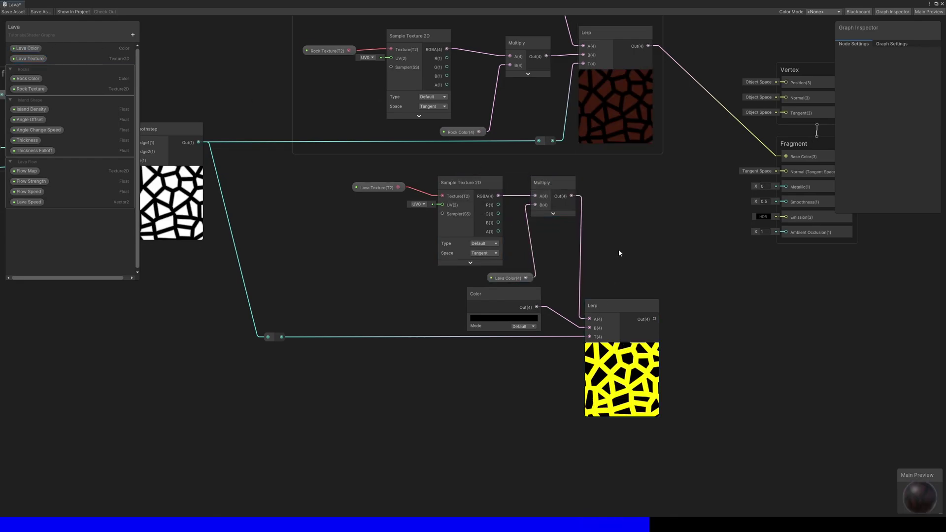
- Add a Time node and multiply its Time output by the Lava Speed property
{"action": "middle_click_drag", "start_coordinate": [619, 250], "coordinate": [727, 242]}
{"action": "key", "text": "space"}
{"action": "type", "text": "time"}
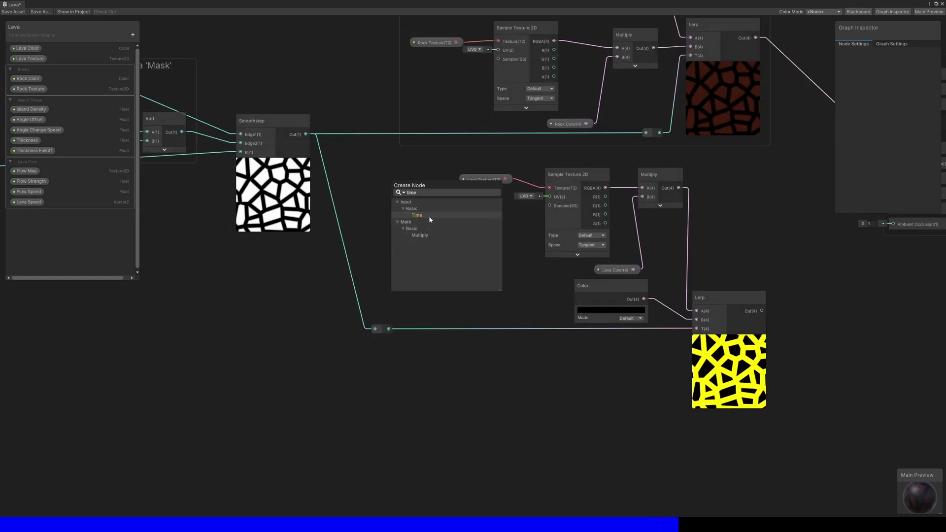
{"action": "left_click", "coordinate": [417, 215]}
{"action": "left_click_drag", "start_coordinate": [409, 247], "coordinate": [436, 274]}
{"action": "type", "text": "mul"}
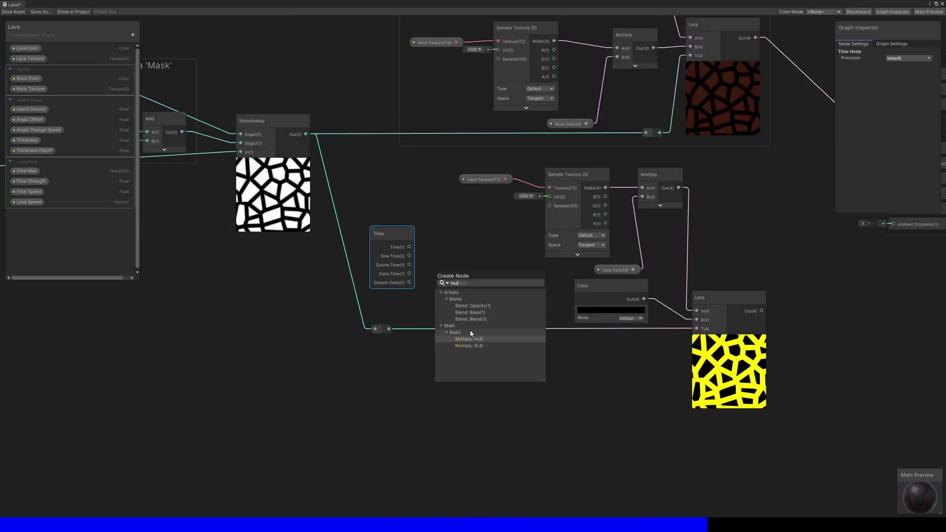
{"action": "key", "text": "Return"}
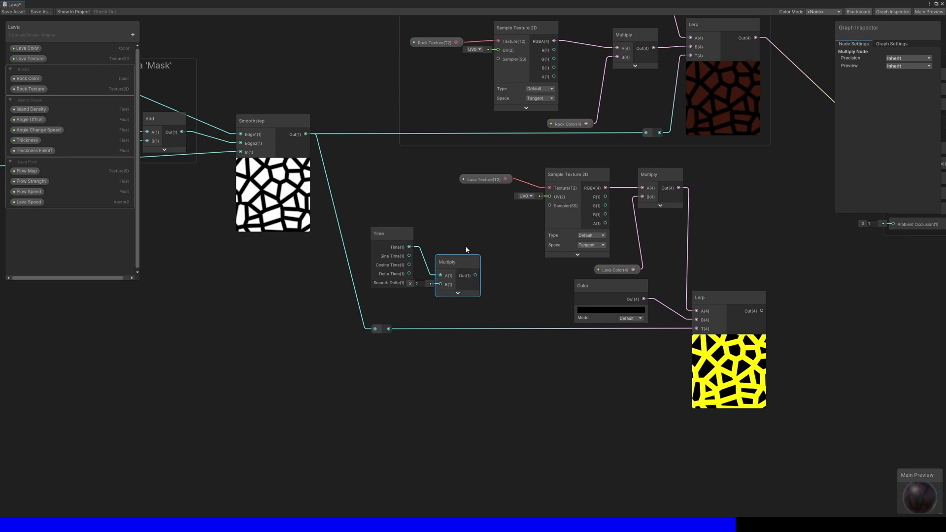
{"action": "left_click_drag", "start_coordinate": [29, 202], "coordinate": [408, 306]}
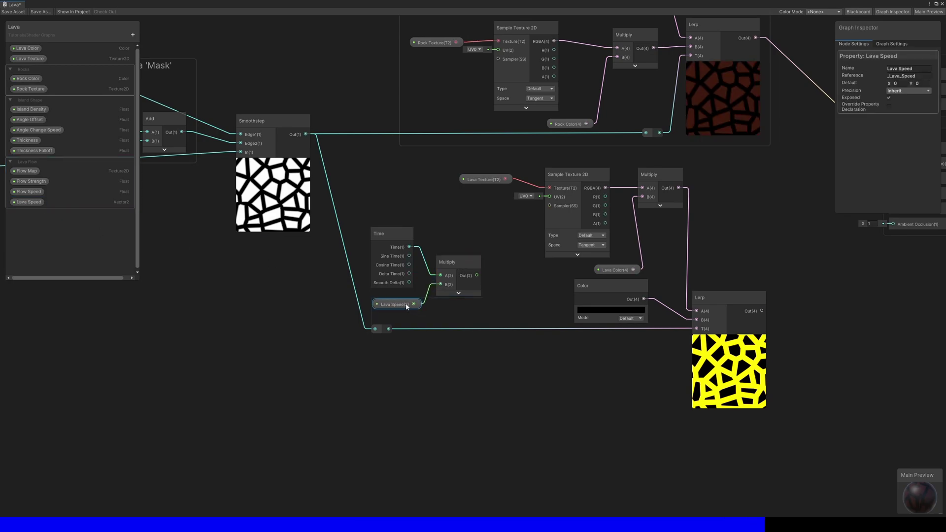
- Feed the time-speed product into the Offset of a new Tiling And Offset node and connect its output to the lava texture's UV
{"action": "left_click_drag", "start_coordinate": [476, 275], "coordinate": [498, 249]}
{"action": "type", "text": "tiling"}
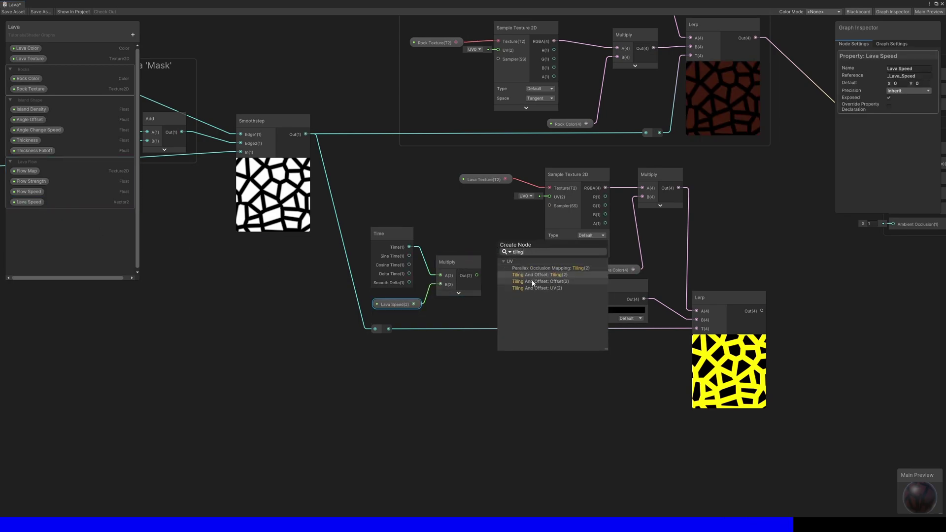
{"action": "left_click", "coordinate": [533, 283]}
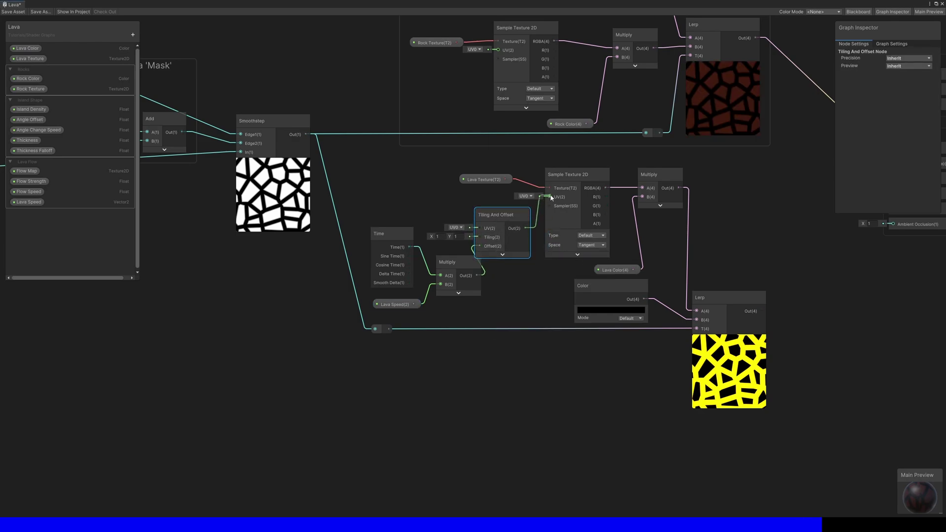
{"action": "left_click_drag", "start_coordinate": [551, 198], "coordinate": [551, 197]}
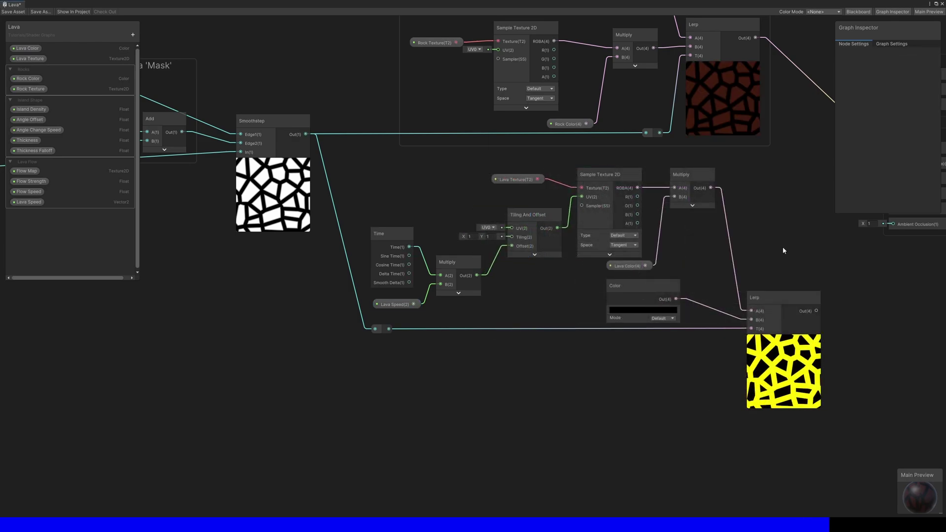
- Connect the lava Lerp's output to Emission in the Fragment block
{"action": "middle_click_drag", "start_coordinate": [783, 247], "coordinate": [586, 256]}
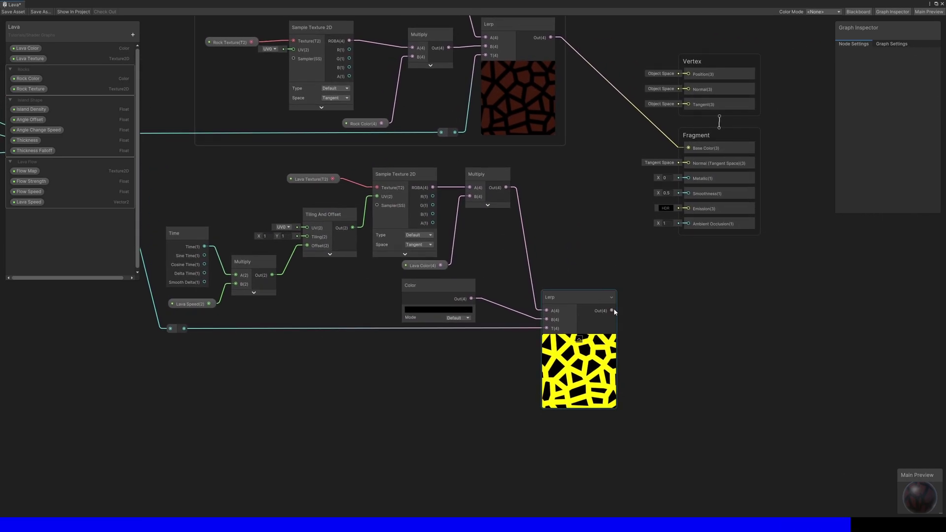
{"action": "left_click_drag", "start_coordinate": [612, 312], "coordinate": [694, 210]}
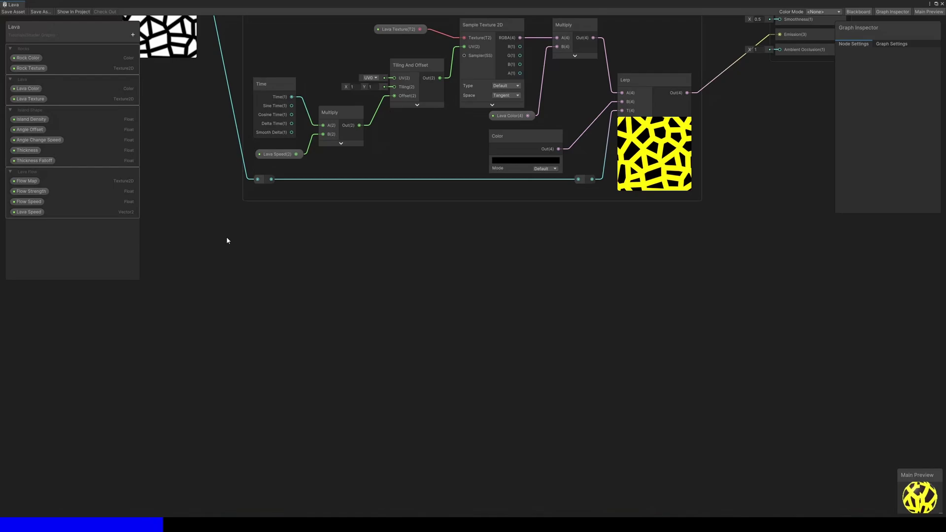
- Create a Float property named Heightmap Strength
{"action": "left_click", "coordinate": [132, 34]}
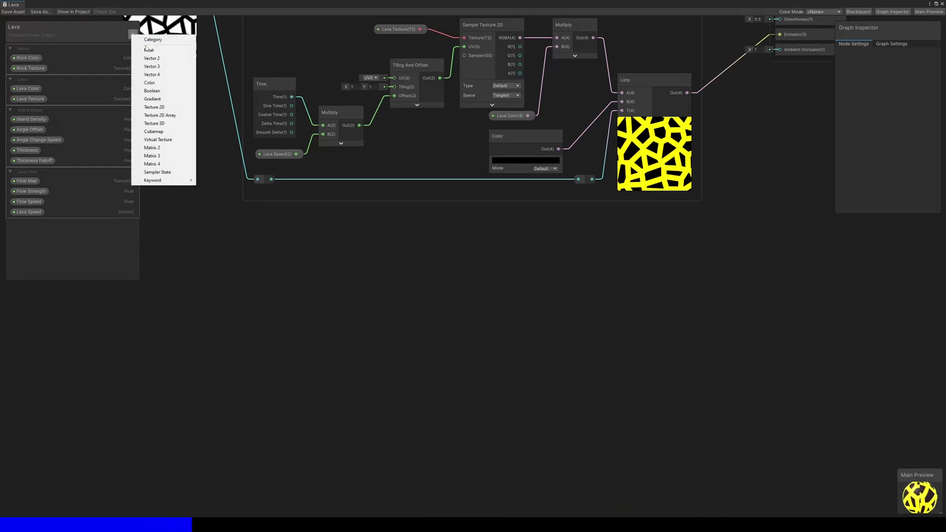
{"action": "left_click", "coordinate": [145, 49]}
{"action": "double_click", "coordinate": [22, 50]}
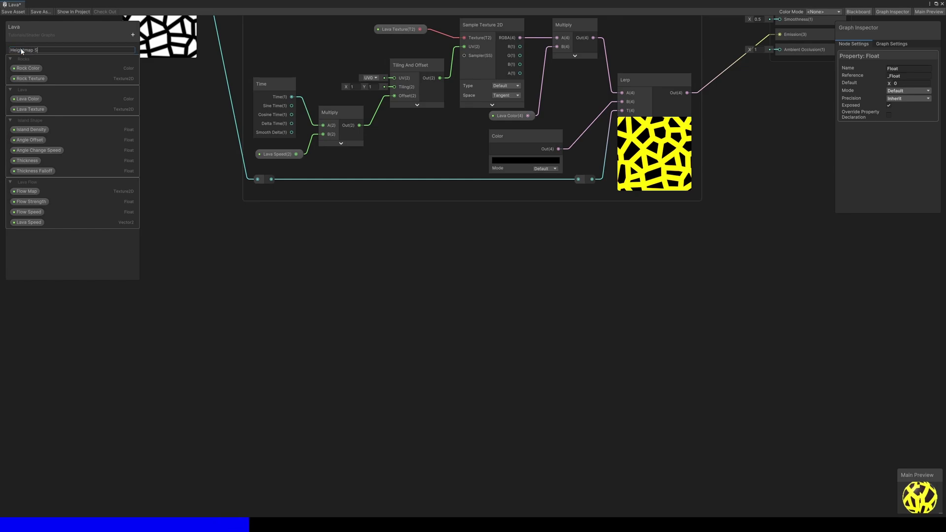
{"action": "type", "text": "Heightmap Strength"}
{"action": "key", "text": "Return"}
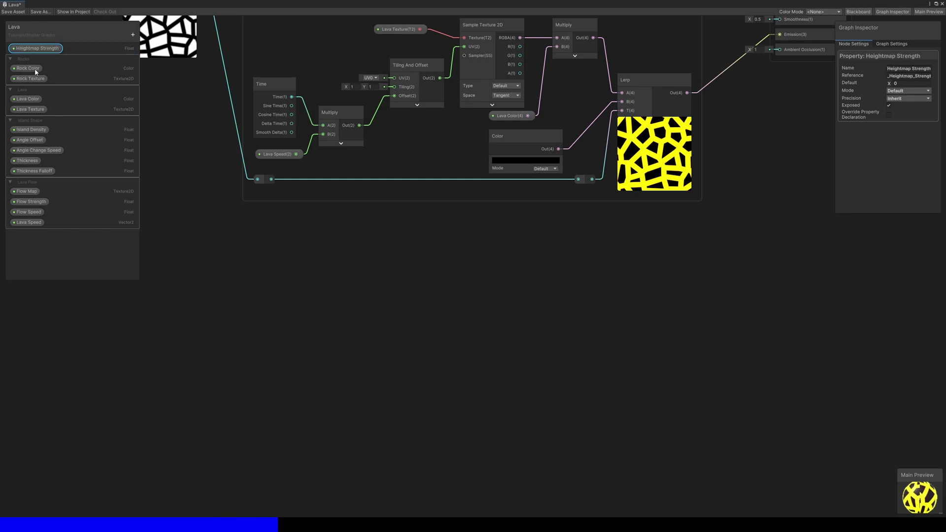
{"action": "left_click", "coordinate": [183, 210]}
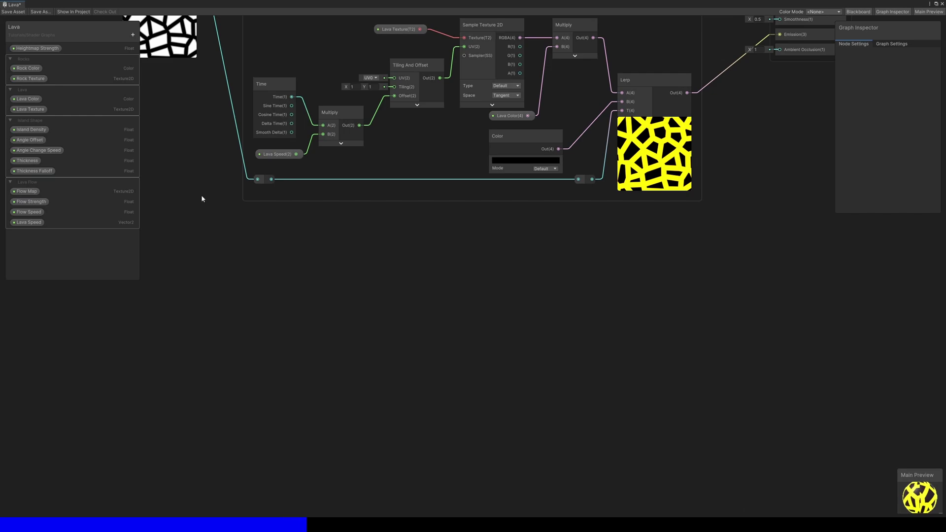
- Add a Subtract node taking the custom Voronoi's DistanceFromEdge output as A and the Thickness property as B
{"action": "middle_click_drag", "start_coordinate": [202, 198], "coordinate": [565, 340]}
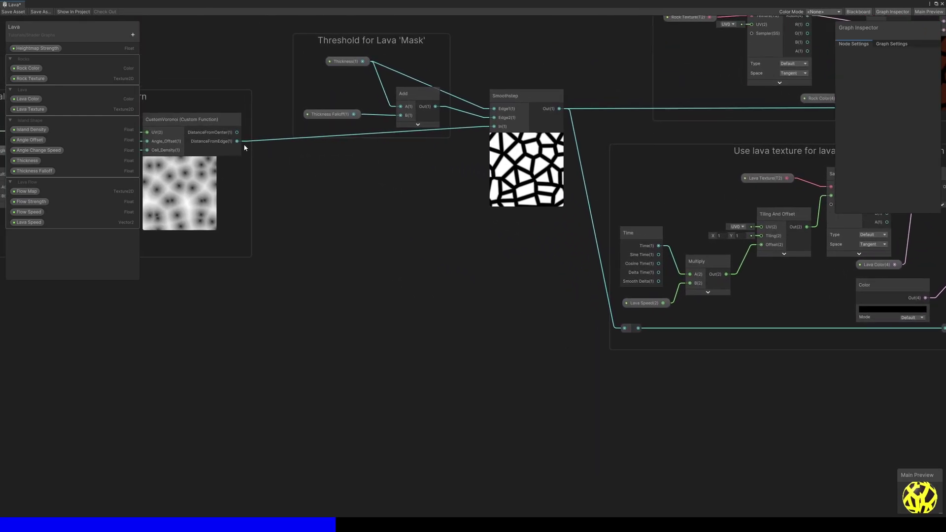
{"action": "left_click_drag", "start_coordinate": [239, 141], "coordinate": [640, 397]}
{"action": "type", "text": "subtract"}
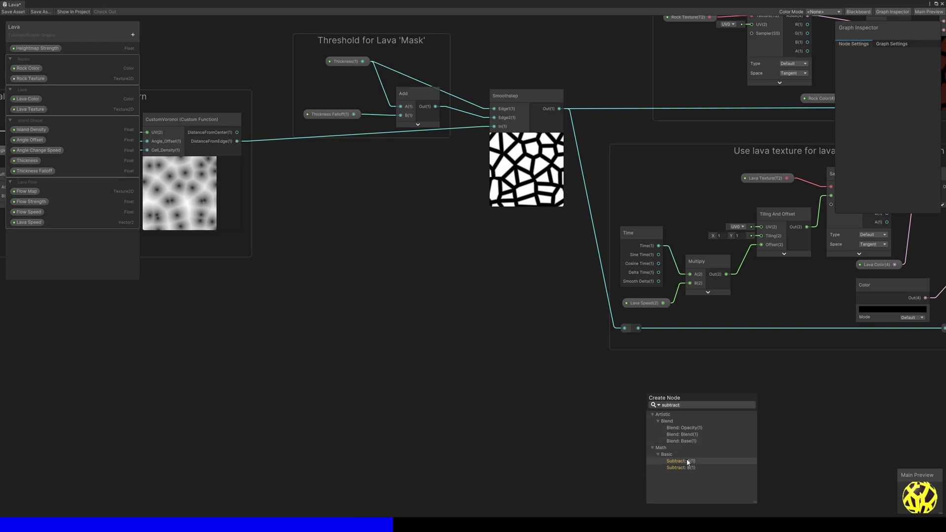
{"action": "left_click", "coordinate": [683, 461]}
{"action": "middle_click_drag", "start_coordinate": [724, 393], "coordinate": [483, 261]}
{"action": "left_click_drag", "start_coordinate": [27, 160], "coordinate": [298, 244]}
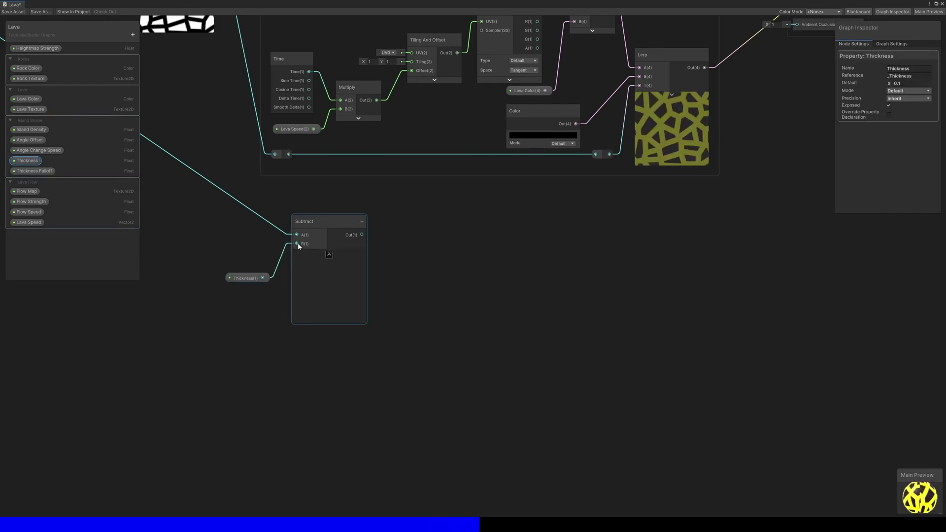
{"action": "left_click_drag", "start_coordinate": [256, 280], "coordinate": [263, 254]}
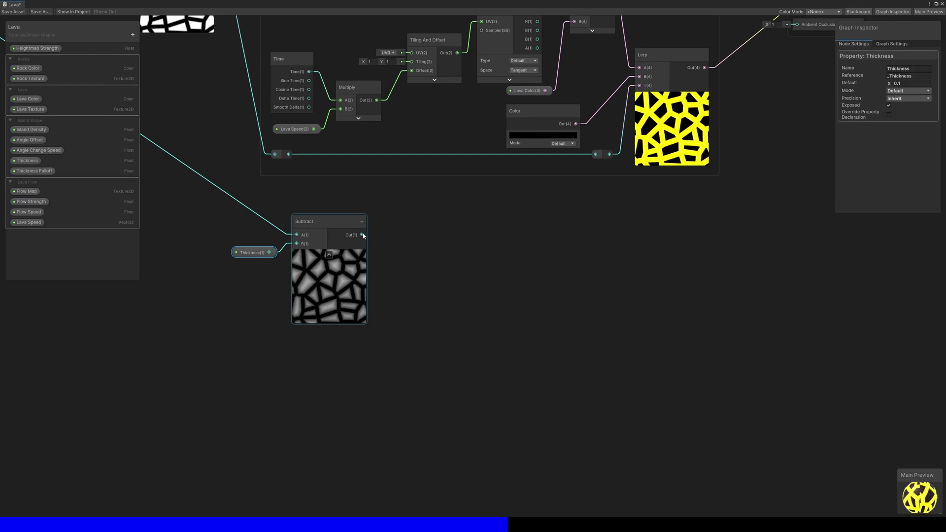
- Feed the Subtract output into a new Saturate node and place it beside the Subtract node
{"action": "key", "text": "space"}
{"action": "type", "text": "satur"}
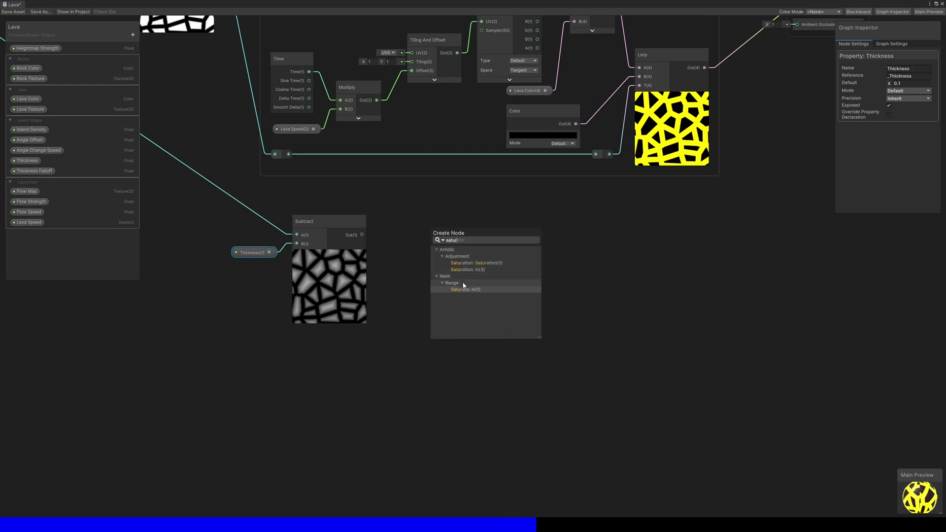
{"action": "double_click", "coordinate": [463, 289]}
{"action": "left_click", "coordinate": [463, 257]}
{"action": "left_click_drag", "start_coordinate": [454, 237], "coordinate": [418, 226]}
{"action": "left_click", "coordinate": [440, 203]}
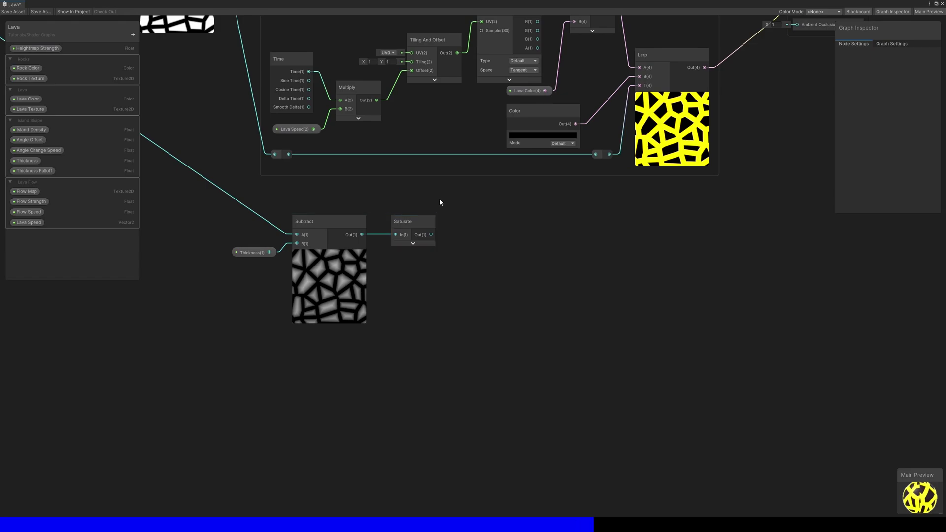
- Feed the Saturate output into the In input of a new Normal From Height node
{"action": "left_click_drag", "start_coordinate": [431, 235], "coordinate": [510, 230]}
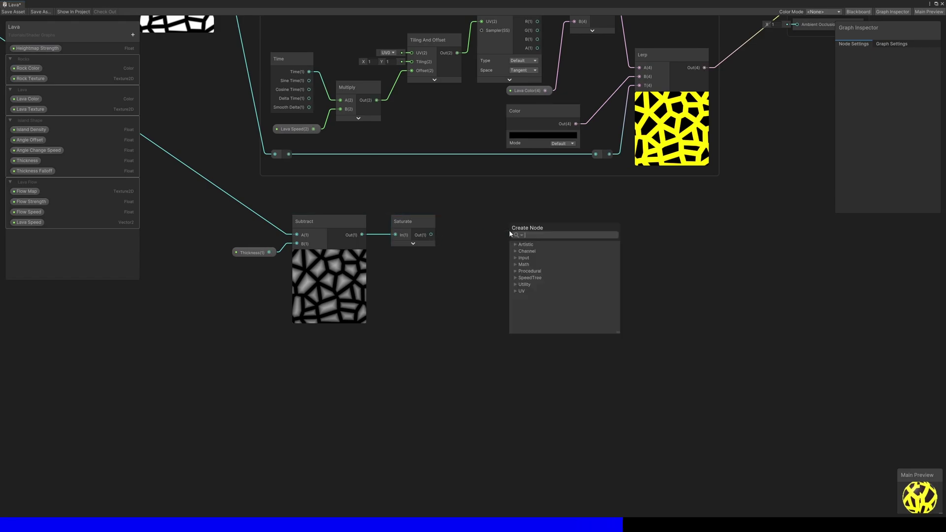
{"action": "type", "text": "normal"}
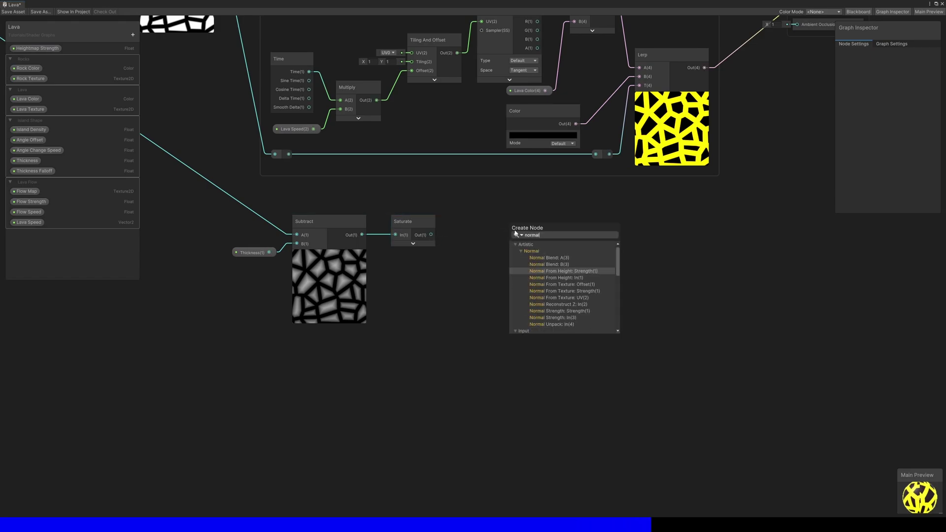
{"action": "left_click", "coordinate": [575, 278]}
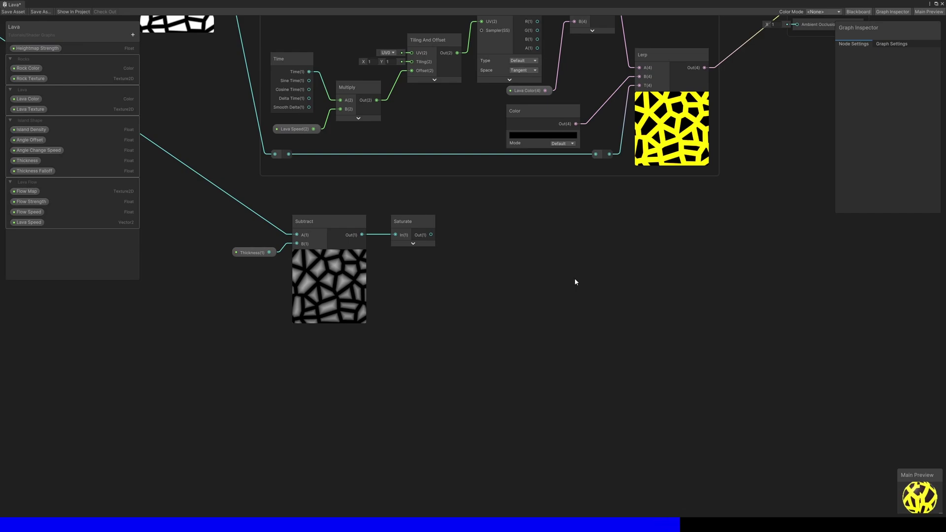
{"action": "left_click_drag", "start_coordinate": [539, 234], "coordinate": [554, 225]}
{"action": "left_click", "coordinate": [555, 197]}
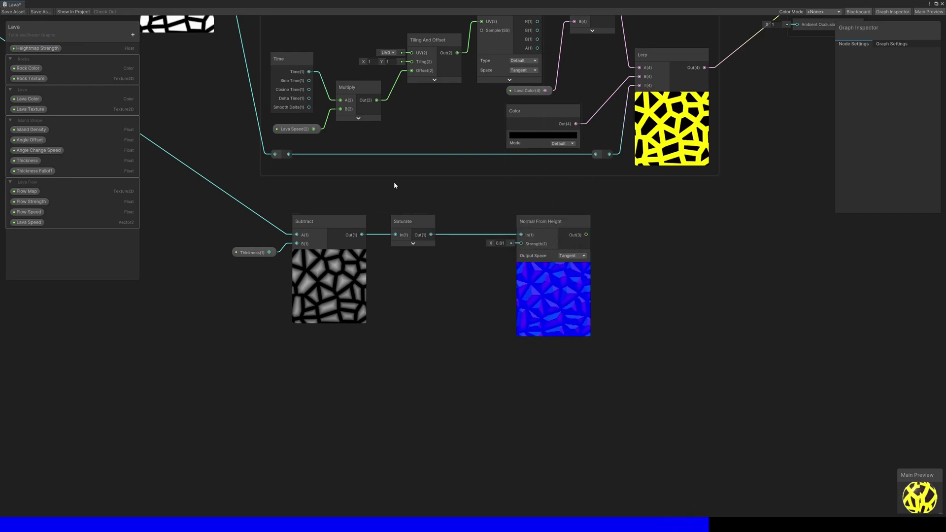
- Connect the Heightmap Strength property to the Normal From Height node's Strength and set its default to 1
{"action": "left_click_drag", "start_coordinate": [37, 48], "coordinate": [437, 276]}
{"action": "left_click_drag", "start_coordinate": [496, 281], "coordinate": [520, 244]}
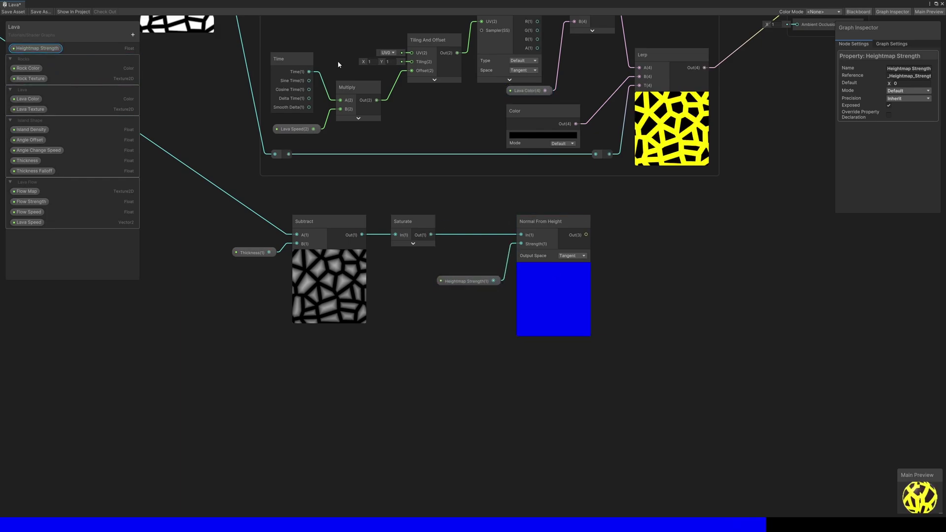
{"action": "left_click_drag", "start_coordinate": [890, 83], "coordinate": [891, 84]}
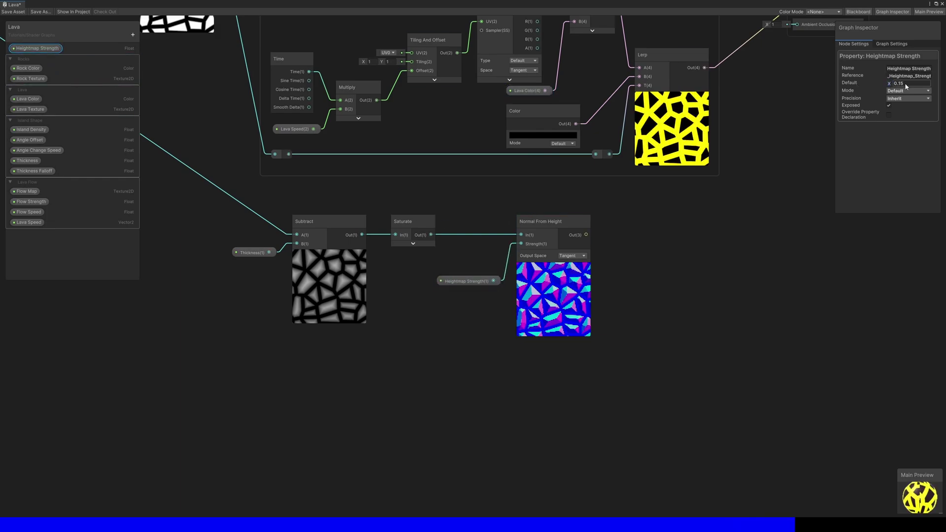
{"action": "left_click", "coordinate": [906, 83]}
{"action": "type", "text": "1"}
{"action": "left_click", "coordinate": [690, 319]}
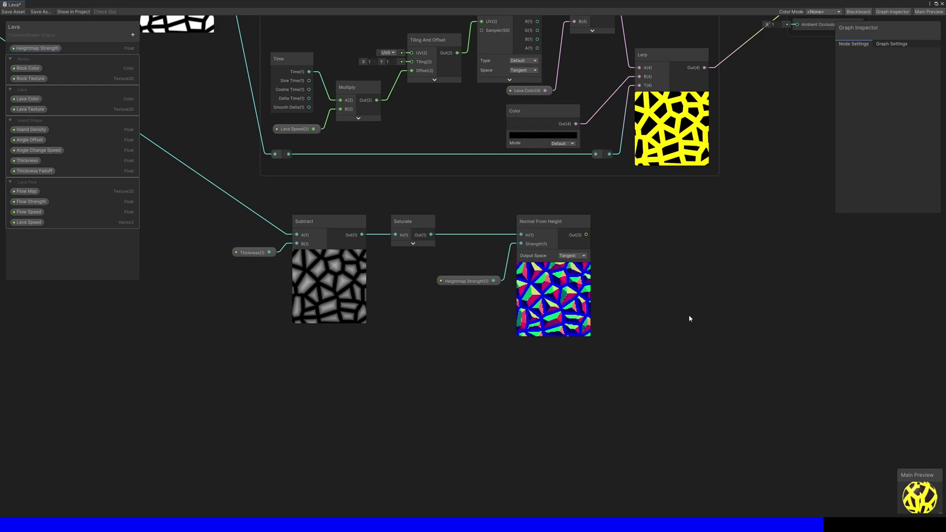
- Connect the Normal From Height output to Normal (Tangent Space) in the Fragment block
{"action": "middle_click_drag", "start_coordinate": [690, 319], "coordinate": [292, 383]}
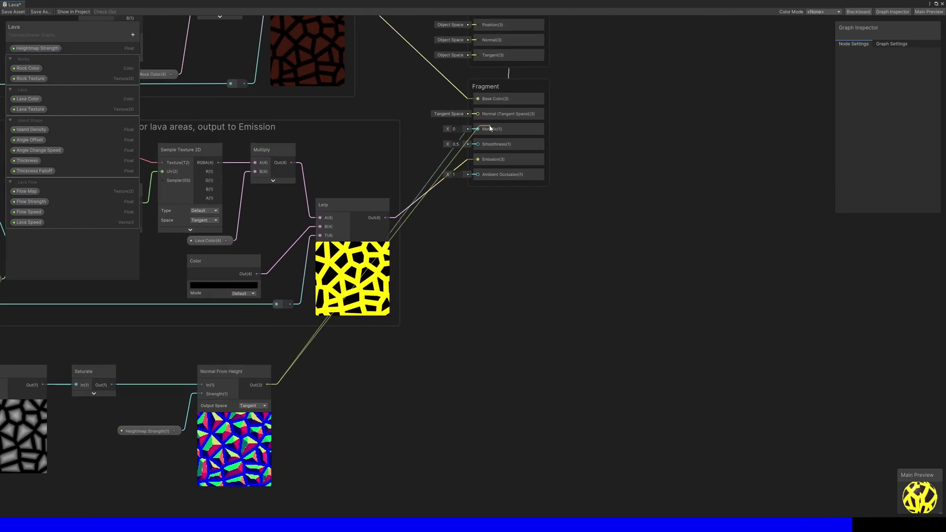
{"action": "left_click_drag", "start_coordinate": [508, 114], "coordinate": [506, 183]}
{"action": "middle_click_drag", "start_coordinate": [442, 390], "coordinate": [614, 239]}
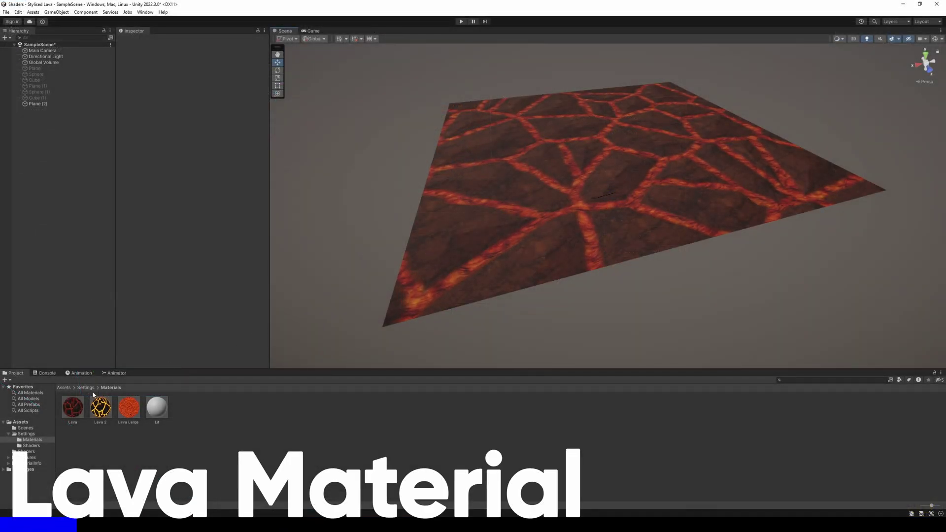
- Set the Lava material's HDR Lava Color intensity to 3.5 and close the color picker
{"action": "left_click", "coordinate": [72, 407]}
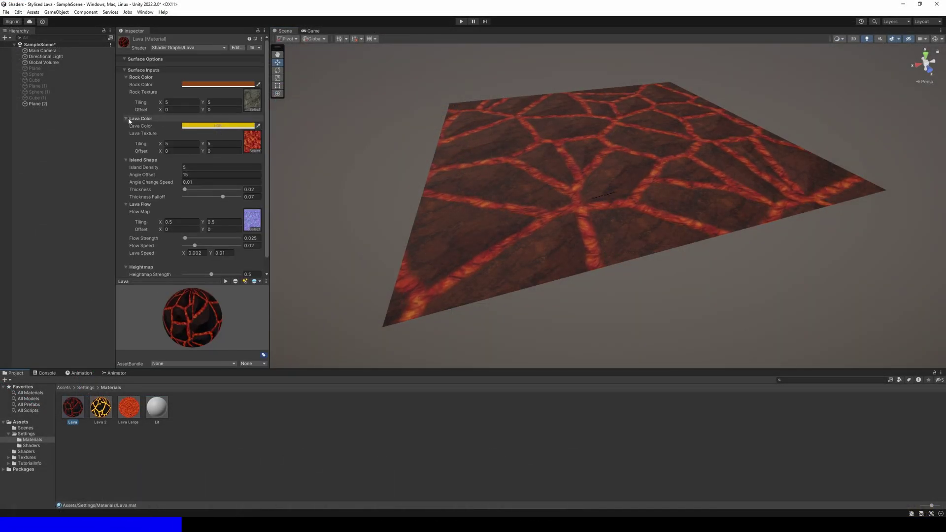
{"action": "left_click", "coordinate": [211, 126]}
{"action": "left_click", "coordinate": [288, 280]}
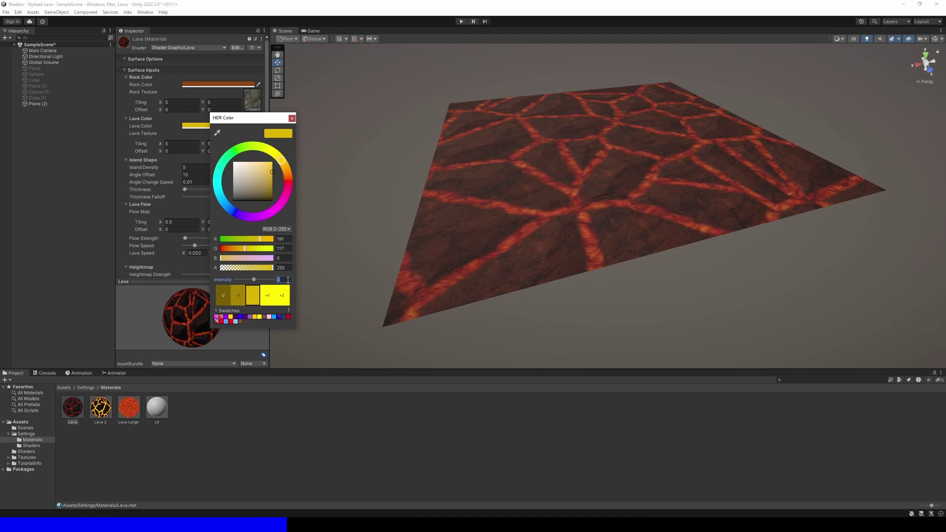
{"action": "type", "text": "3.5"}
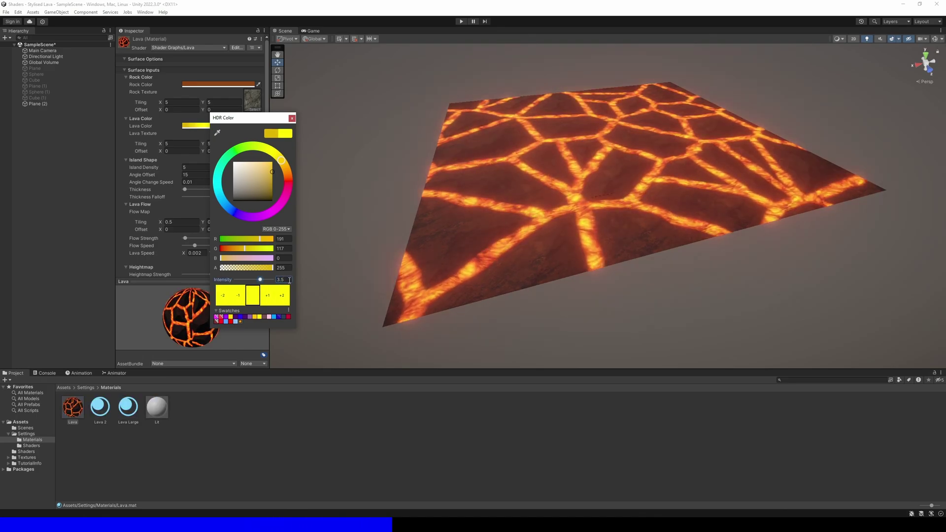
{"action": "left_click_drag", "start_coordinate": [251, 279], "coordinate": [262, 284]}
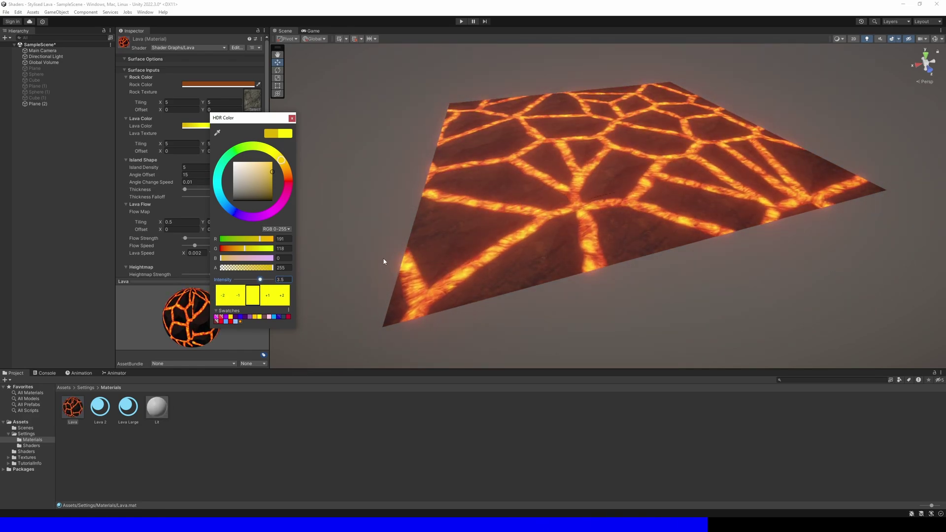
{"action": "left_click", "coordinate": [293, 119]}
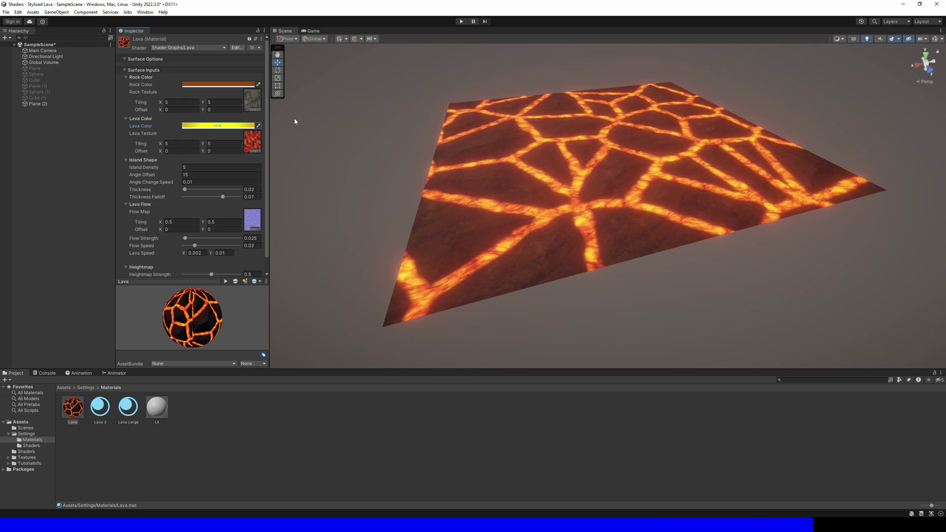